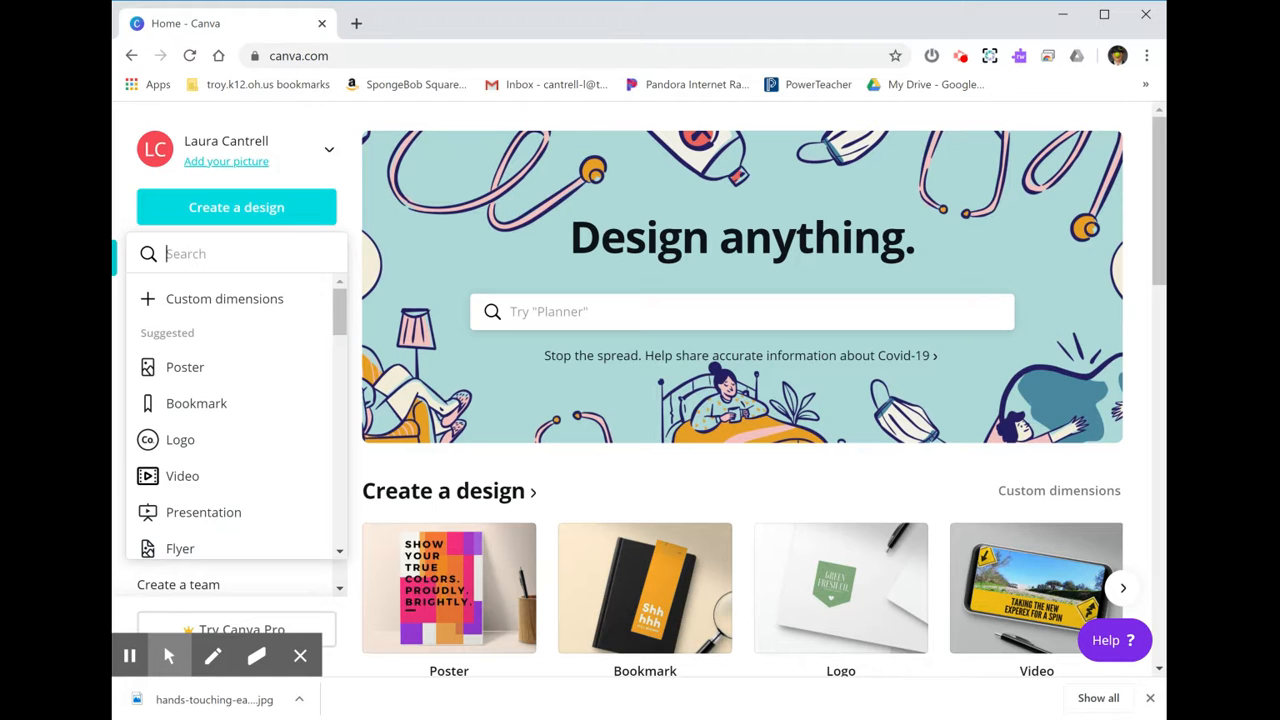
Open the custom dimensions option for creating a new design.
{"action": "scroll", "coordinate": [338, 337], "scroll_direction": "down", "scroll_amount": 1}
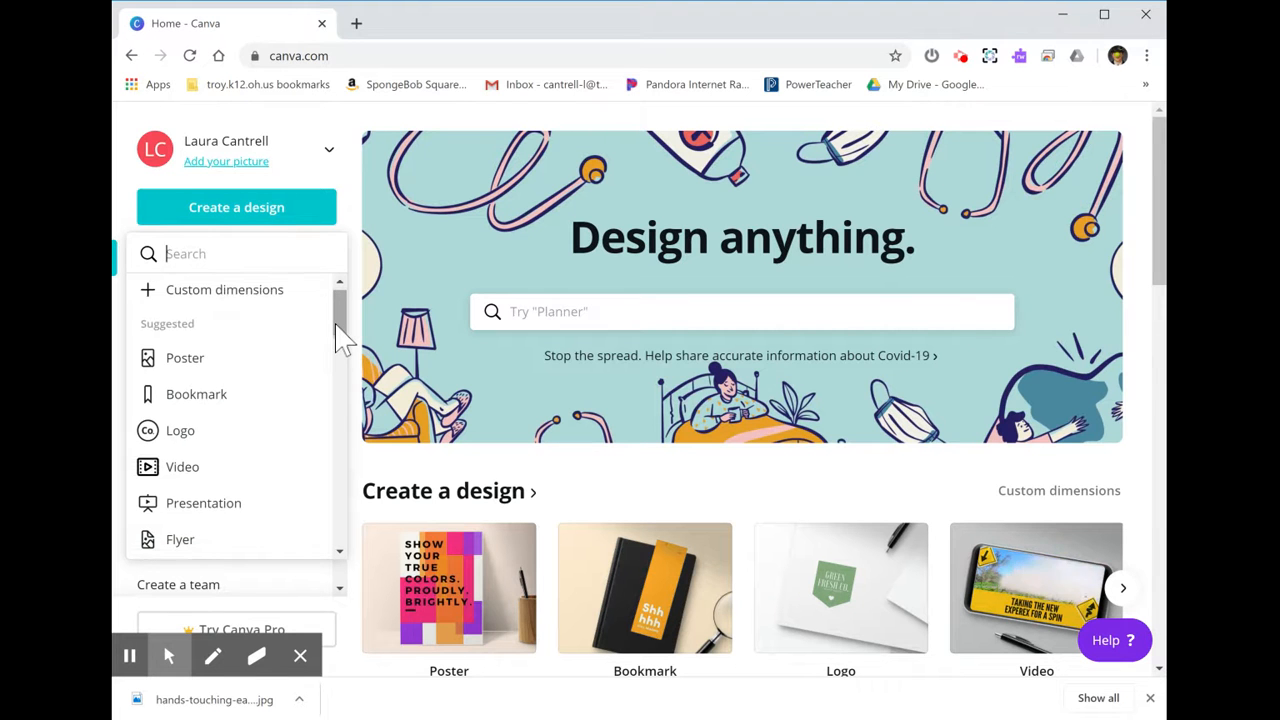
{"action": "scroll", "coordinate": [338, 337], "scroll_direction": "down", "scroll_amount": 3}
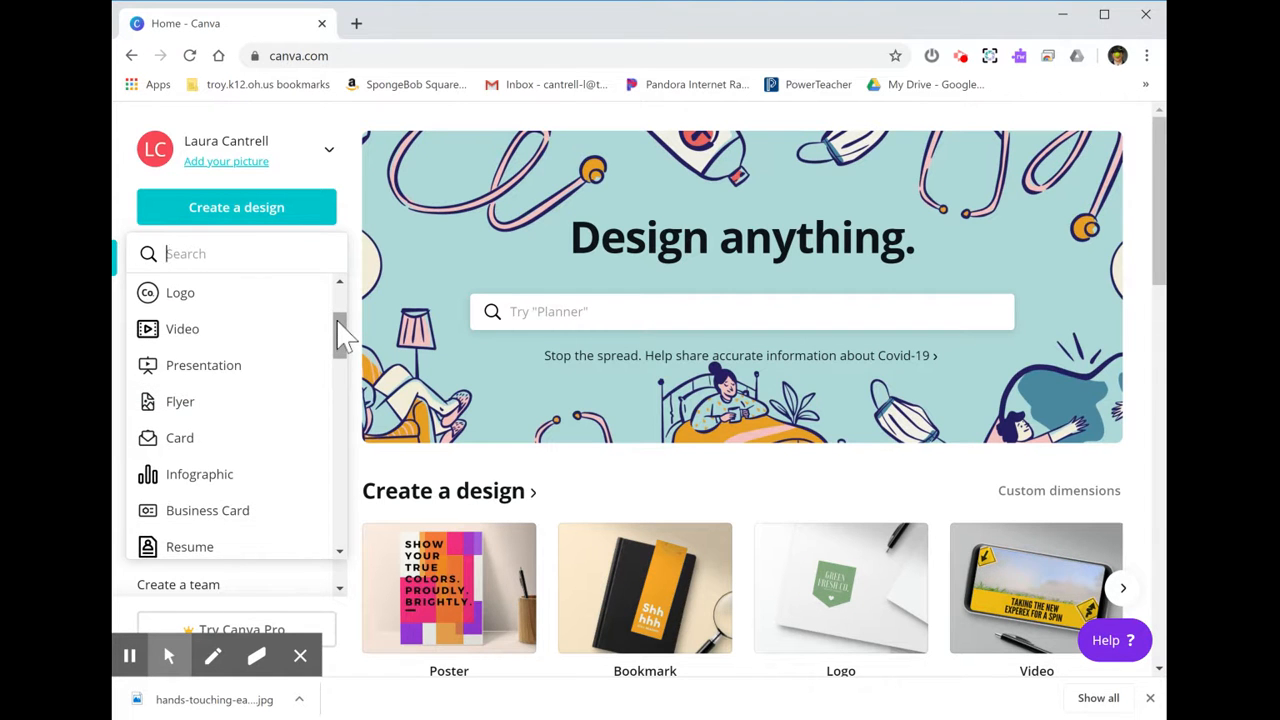
{"action": "scroll", "coordinate": [338, 337], "scroll_direction": "up", "scroll_amount": 4}
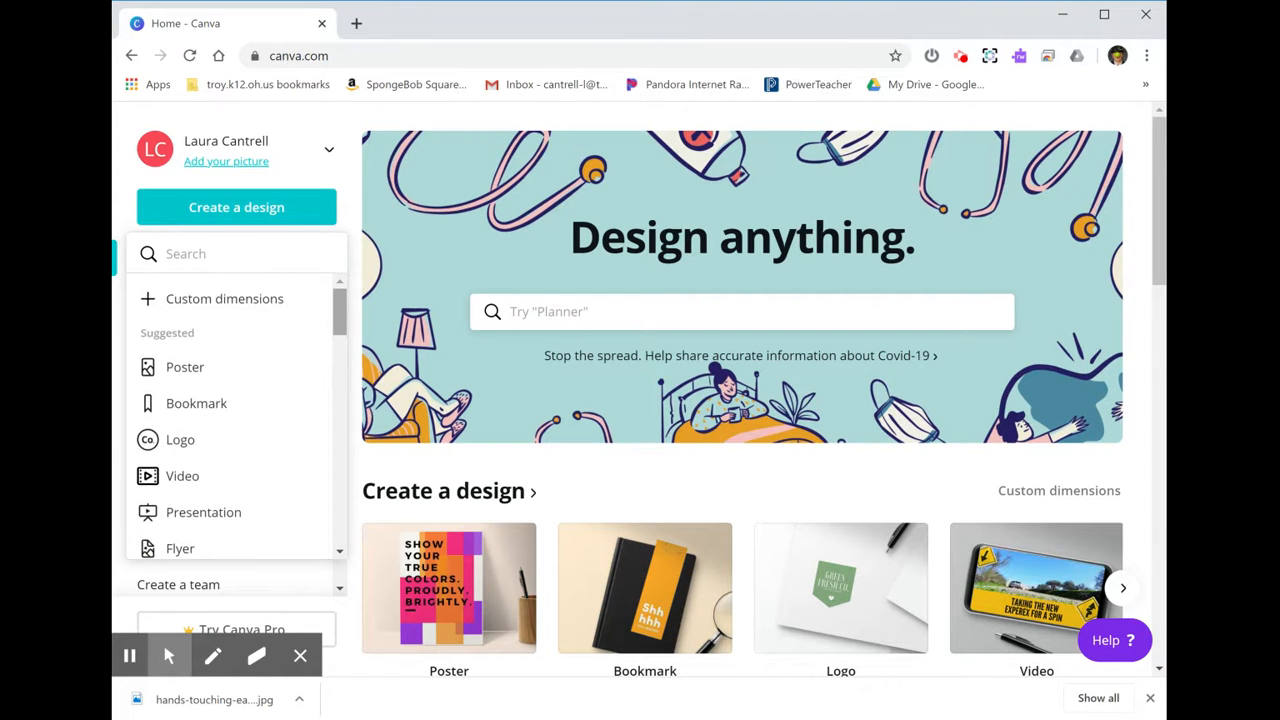
{"action": "left_click", "coordinate": [220, 300]}
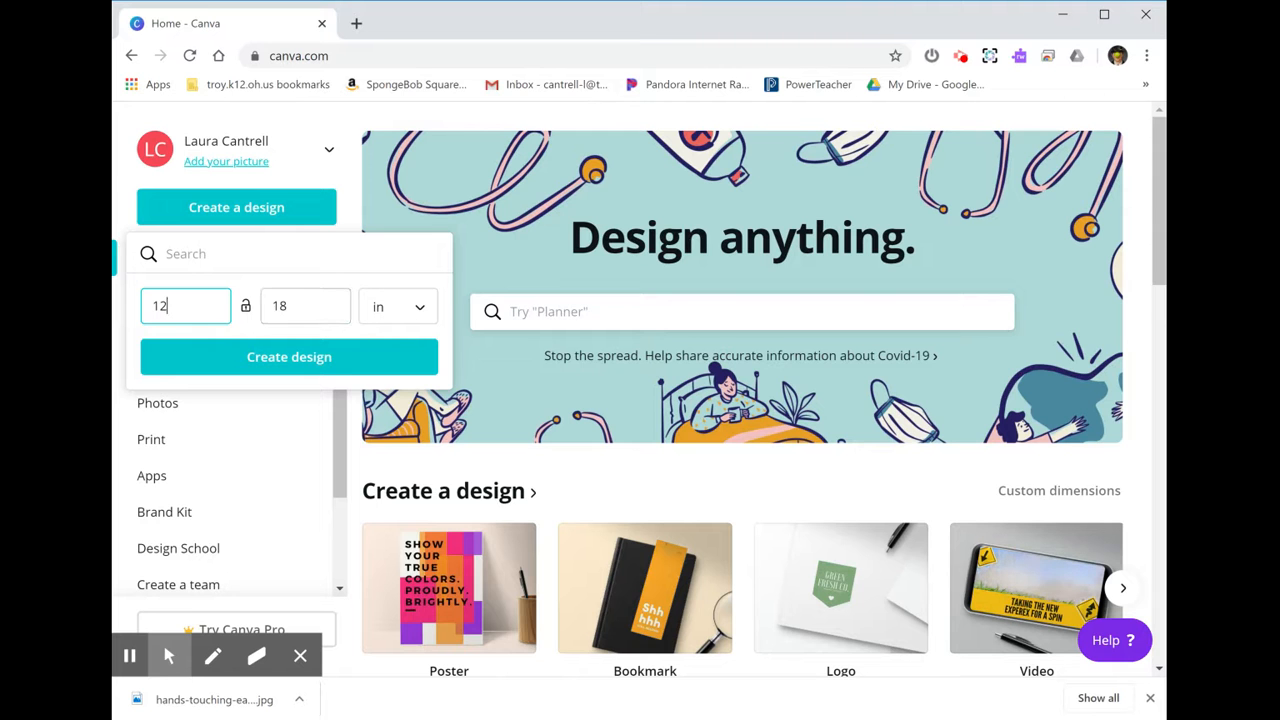
{"action": "left_click", "coordinate": [415, 315]}
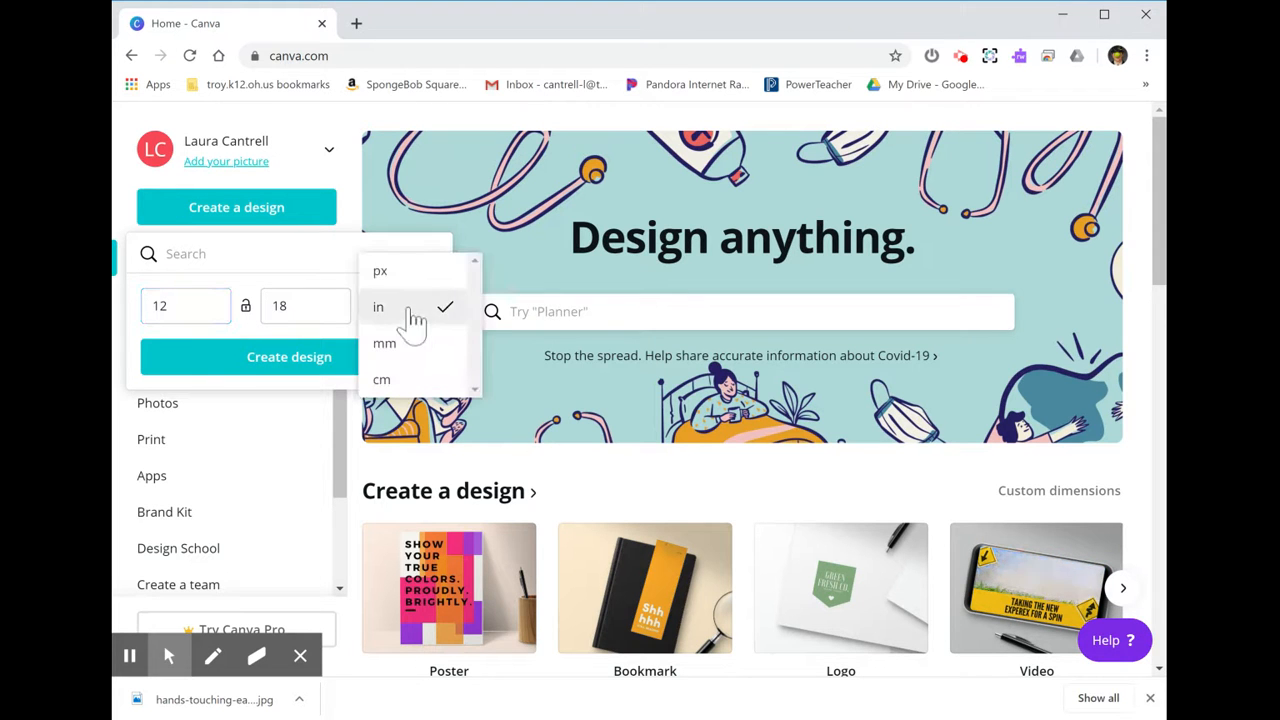
{"action": "left_click", "coordinate": [412, 272]}
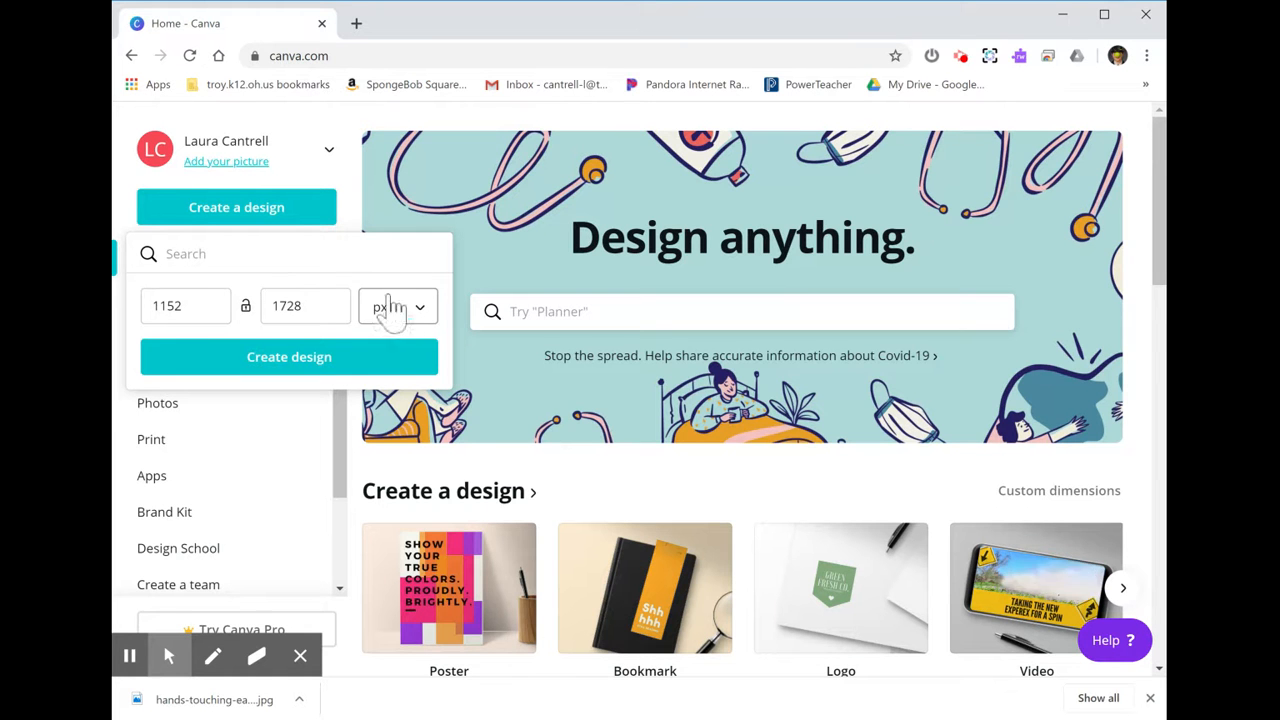
{"action": "left_click", "coordinate": [404, 322]}
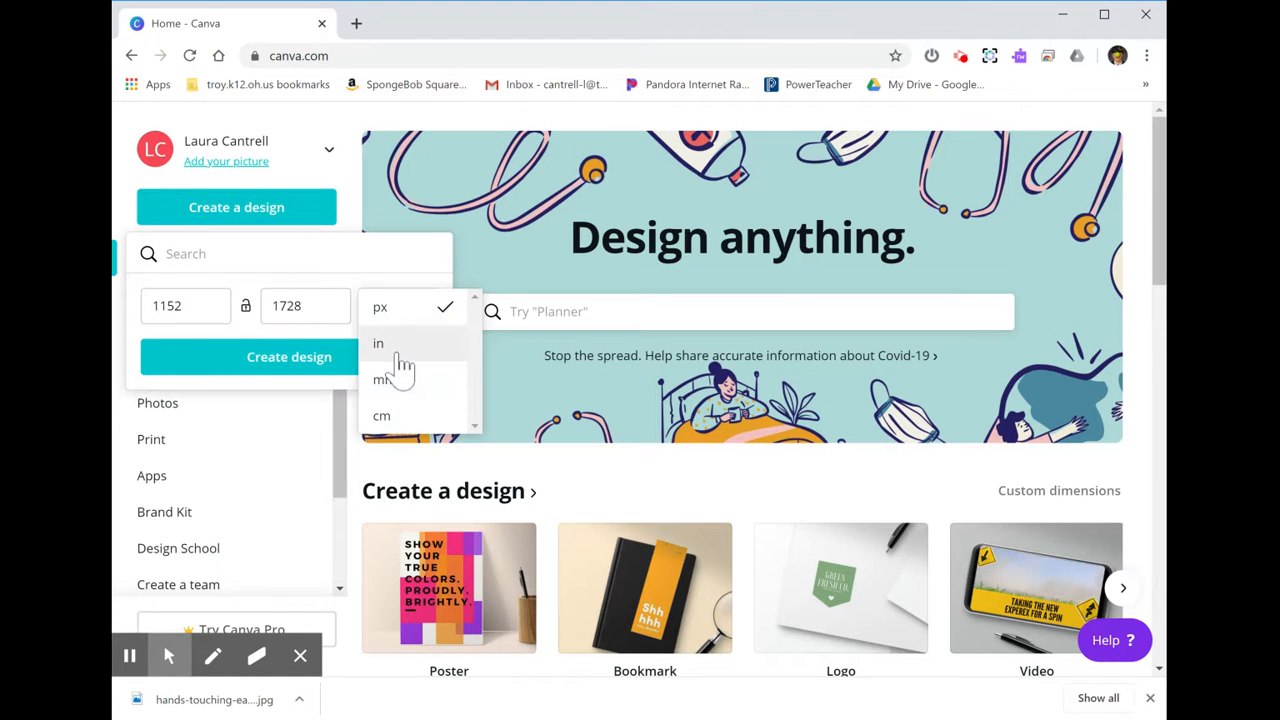
{"action": "left_click", "coordinate": [401, 347]}
Set the custom size to 12 by 18 in and create the design.
{"action": "left_click", "coordinate": [194, 306]}
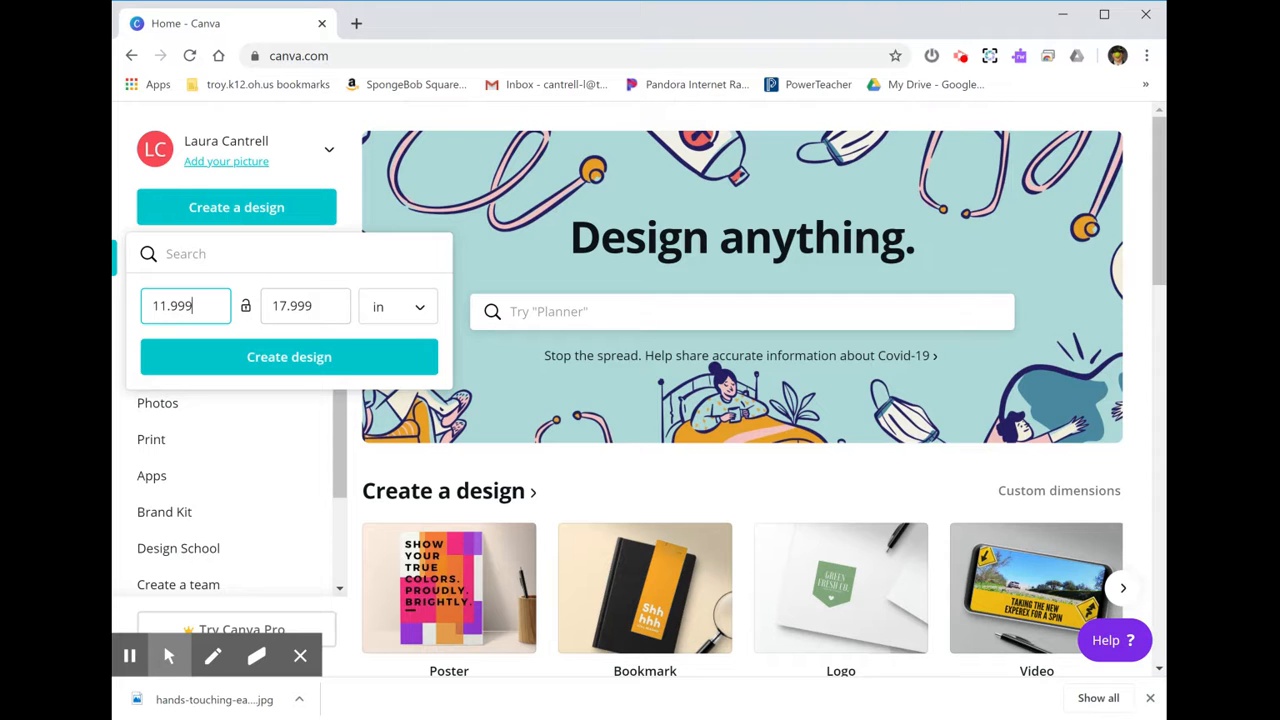
{"action": "left_click_drag", "start_coordinate": [178, 306], "coordinate": [150, 306]}
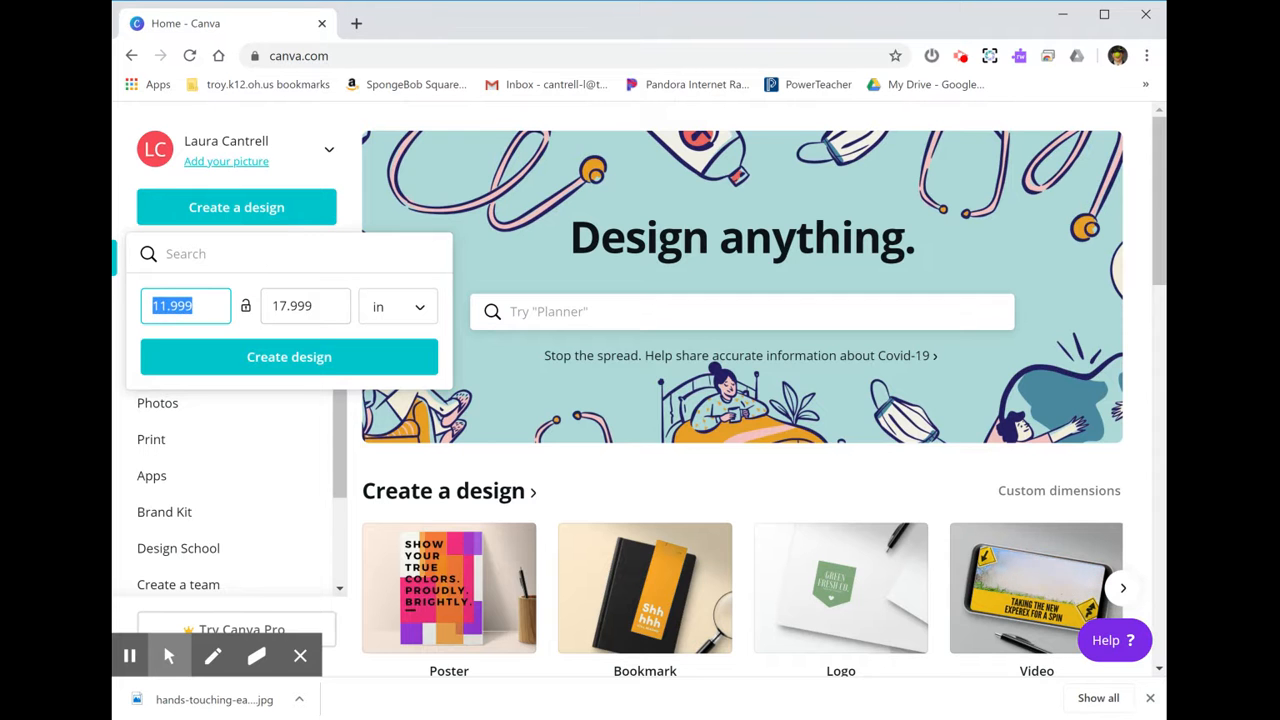
{"action": "type", "text": "1"}
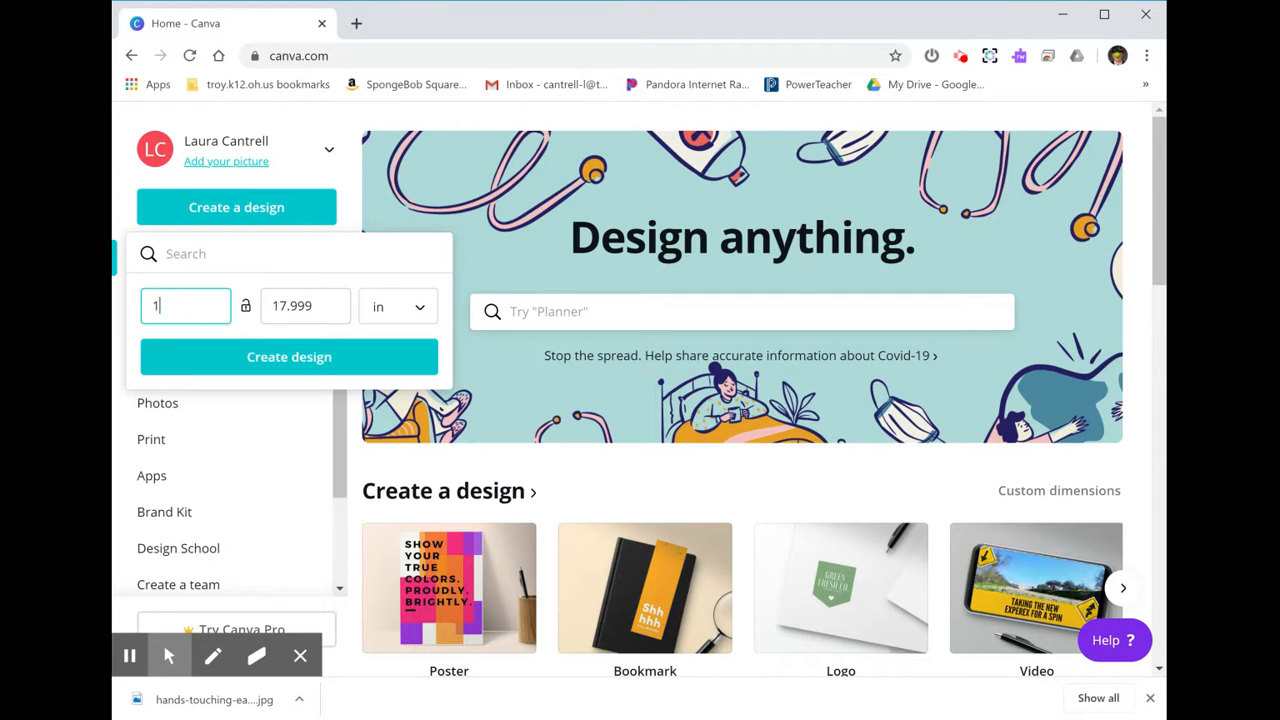
{"action": "type", "text": "2"}
{"action": "key", "text": "Tab"}
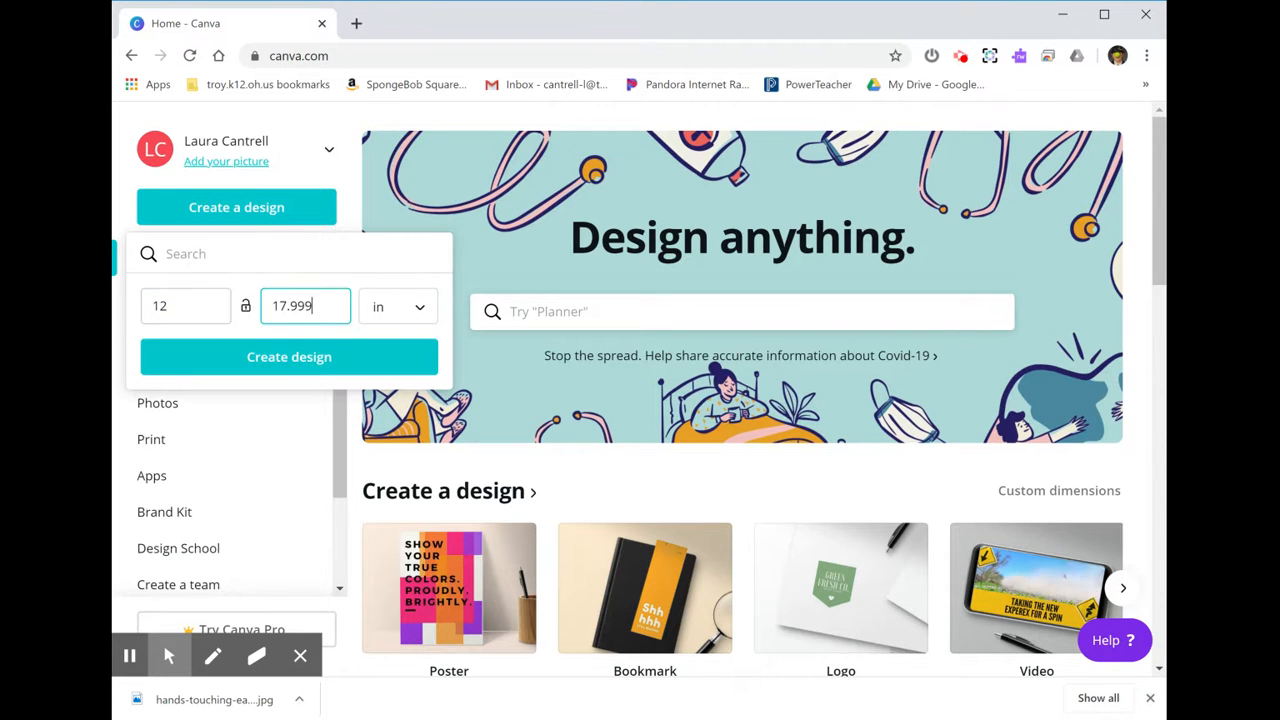
{"action": "type", "text": "18"}
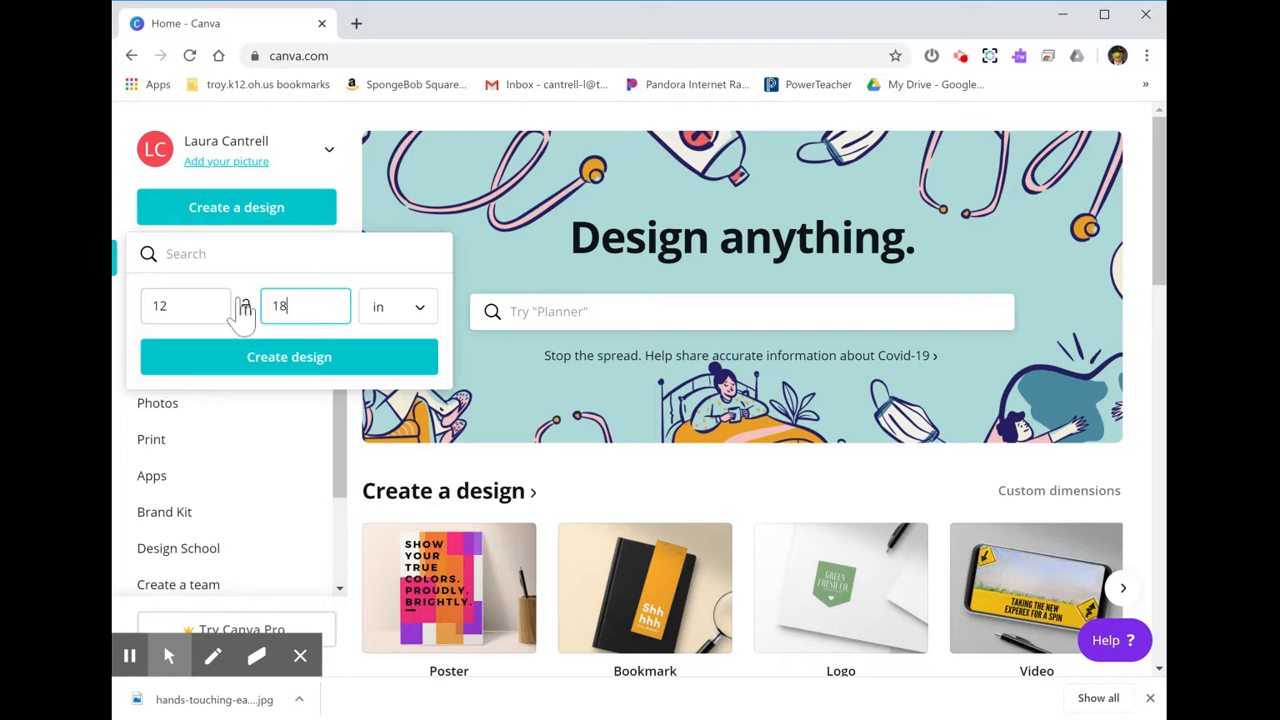
{"action": "left_click", "coordinate": [274, 368]}
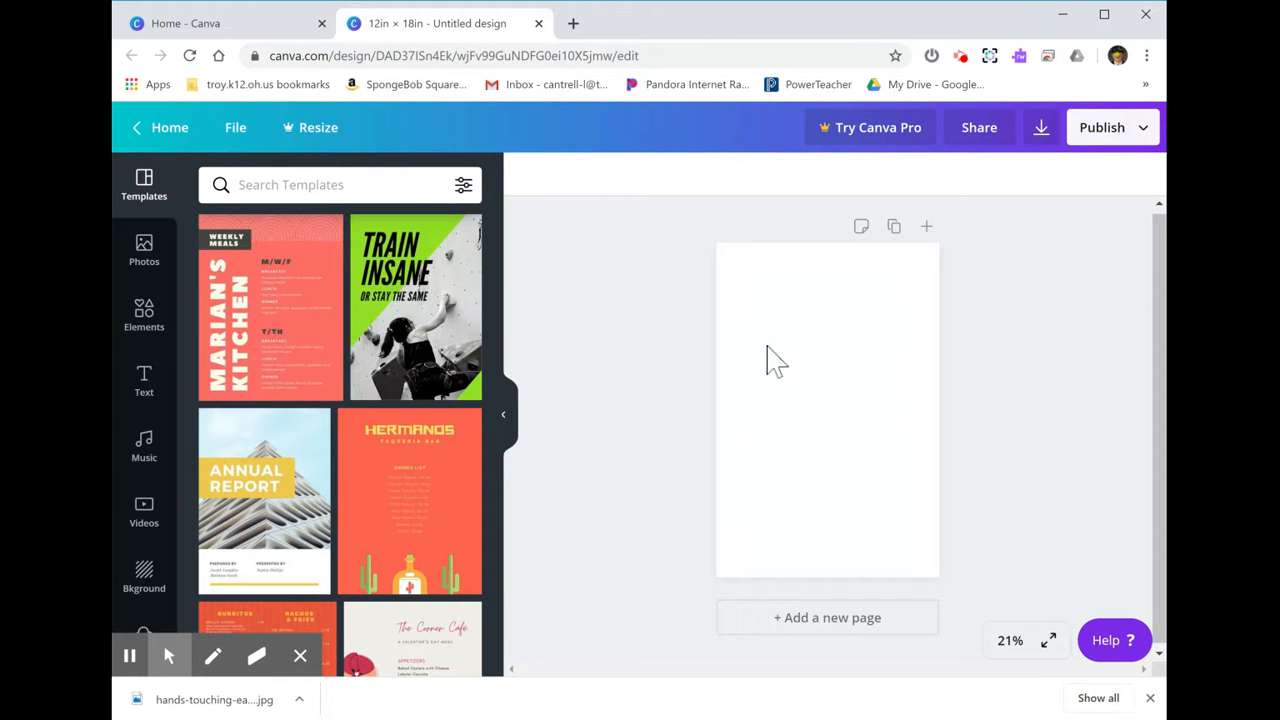
Fill the page background with the purple and then the light teal default colors.
{"action": "left_click", "coordinate": [822, 350]}
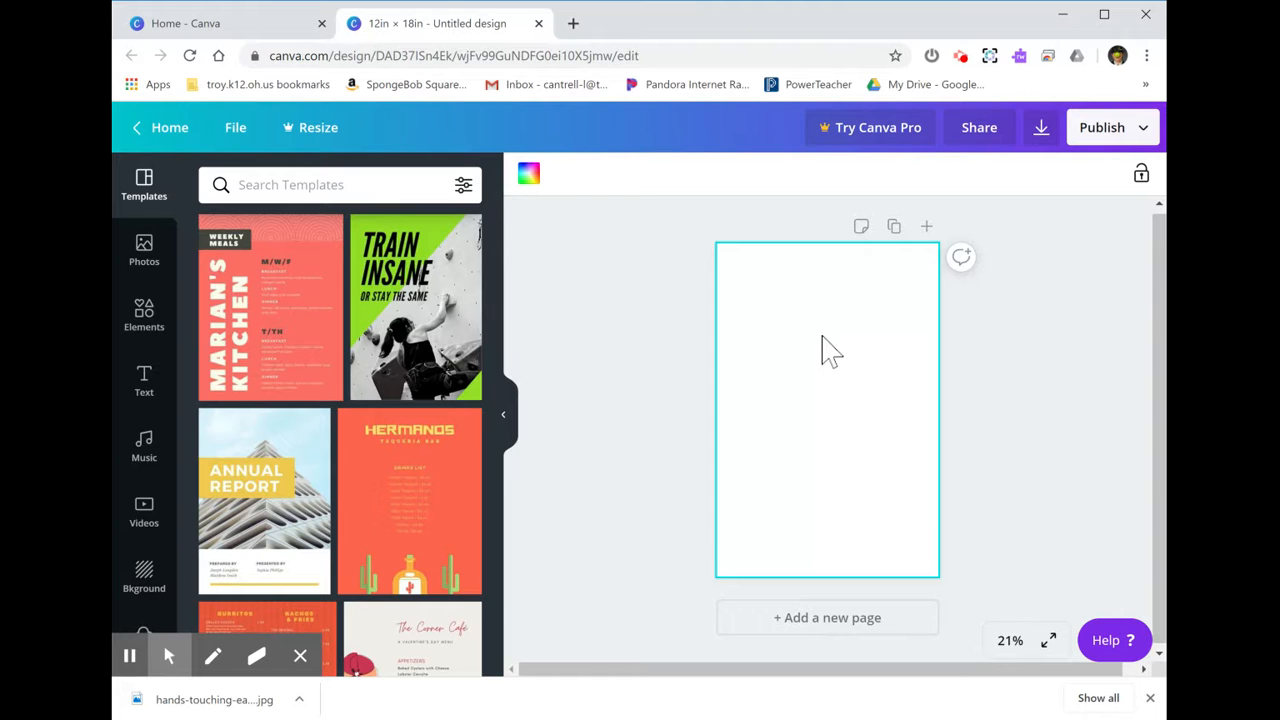
{"action": "left_click", "coordinate": [529, 174]}
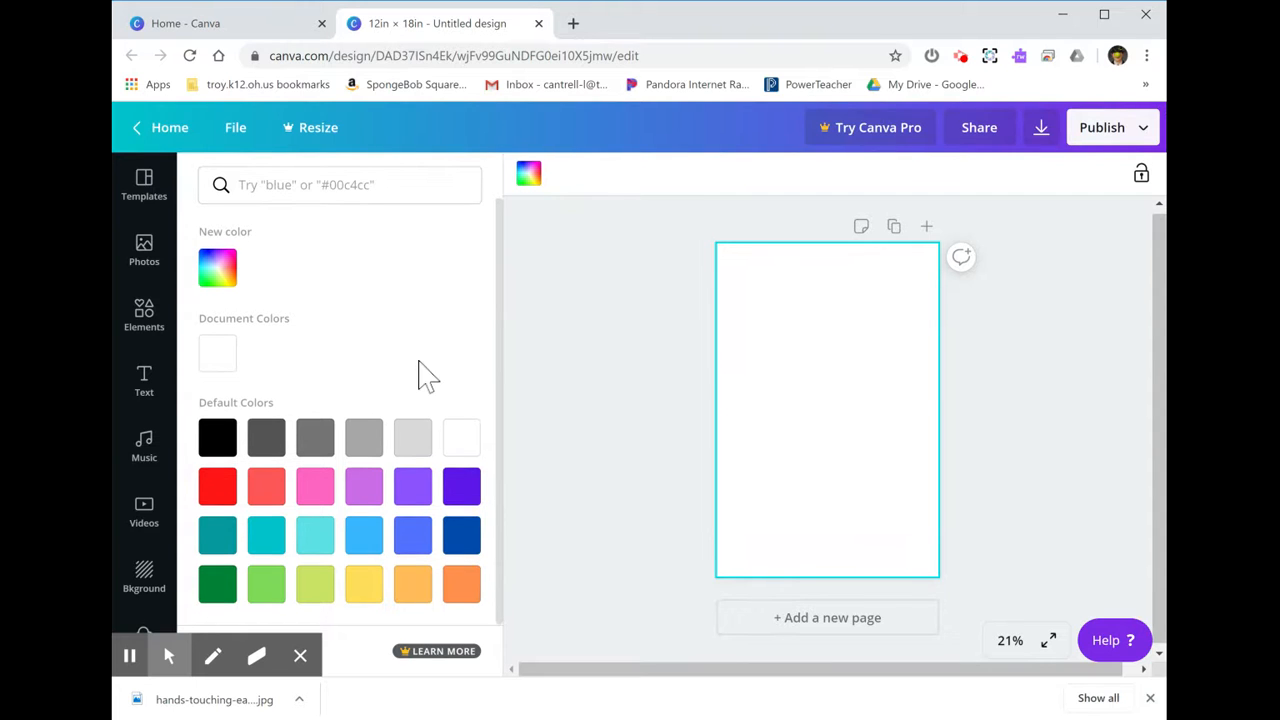
{"action": "left_click", "coordinate": [468, 492]}
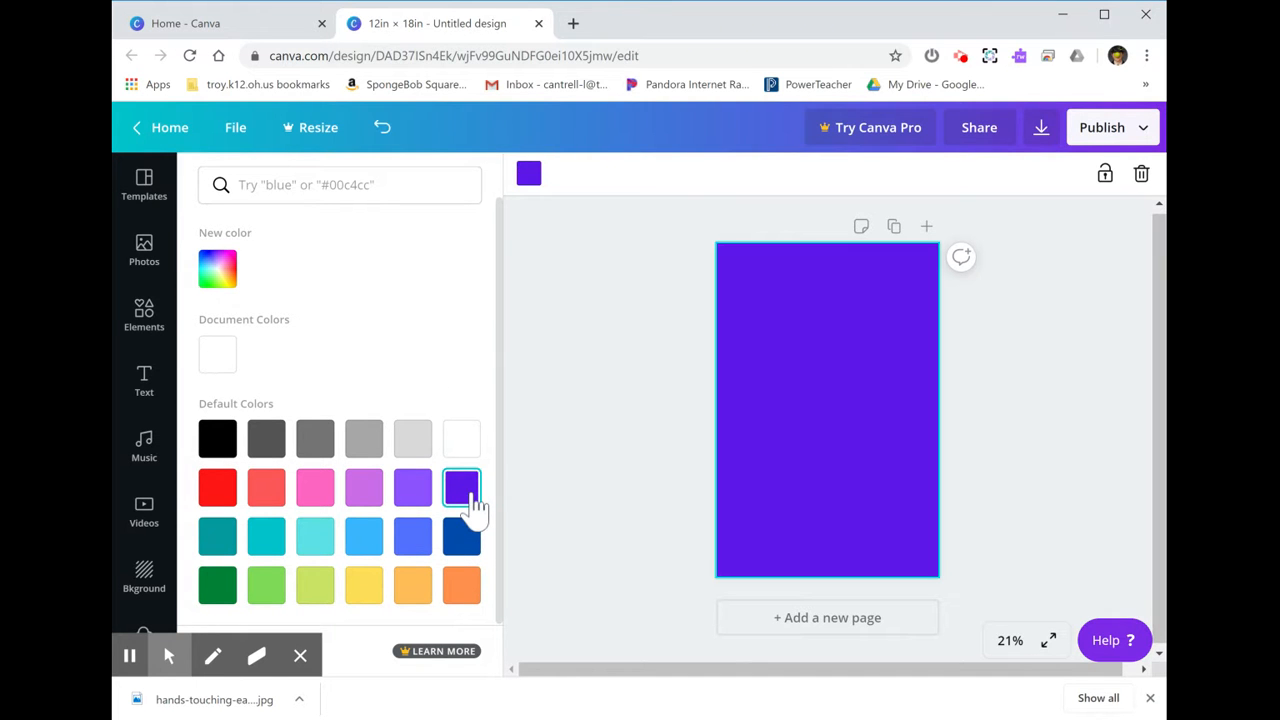
{"action": "left_click", "coordinate": [321, 543]}
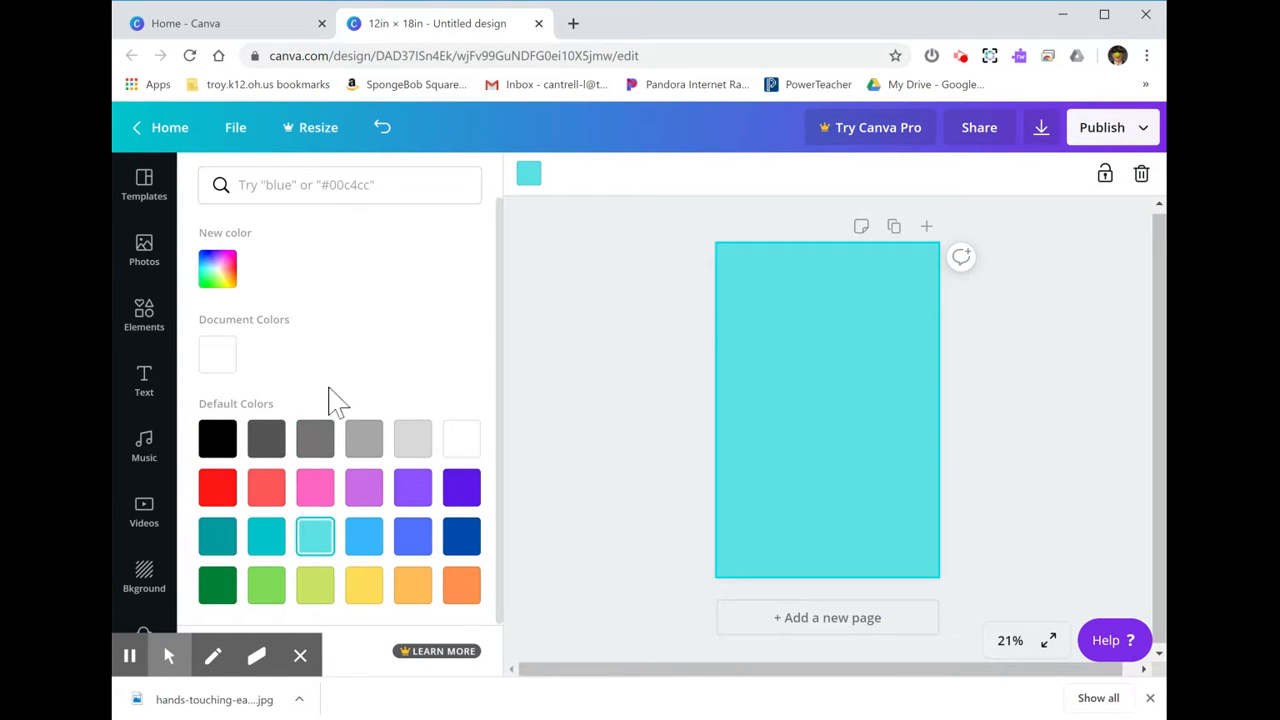
Mix a custom bright green #21e469 in the color picker for the page background.
{"action": "left_click", "coordinate": [218, 274]}
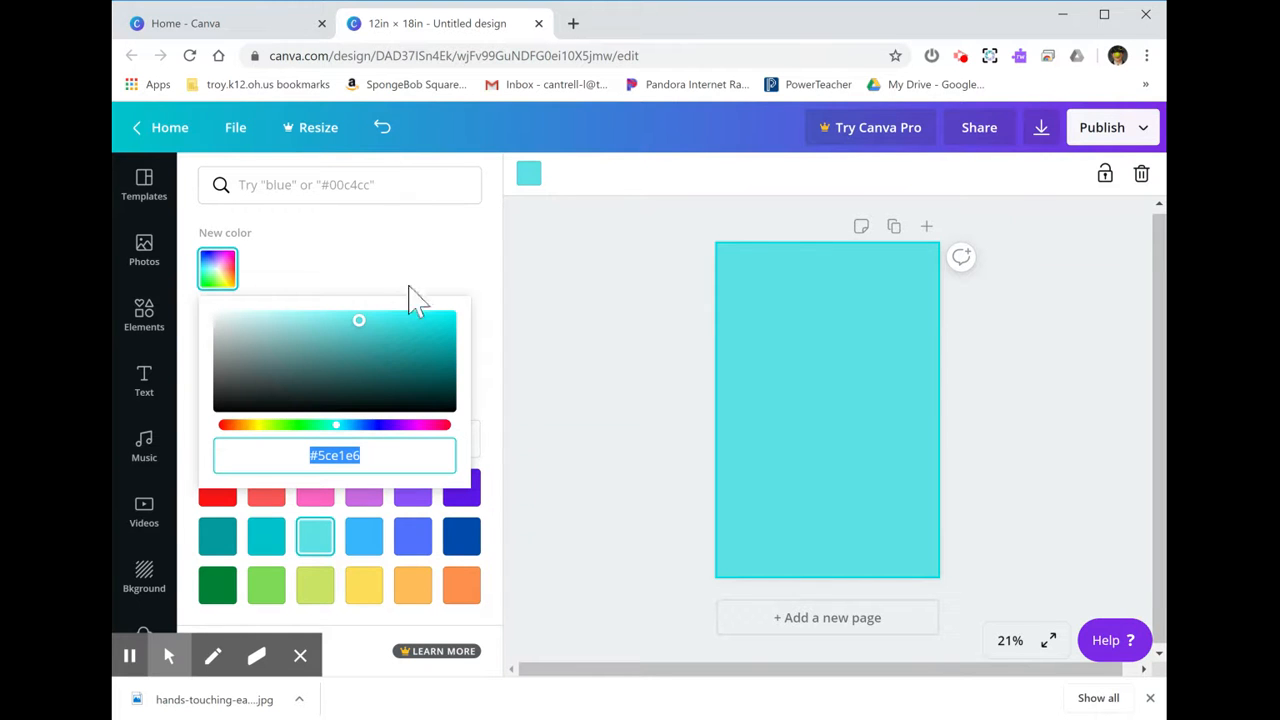
{"action": "left_click", "coordinate": [411, 319]}
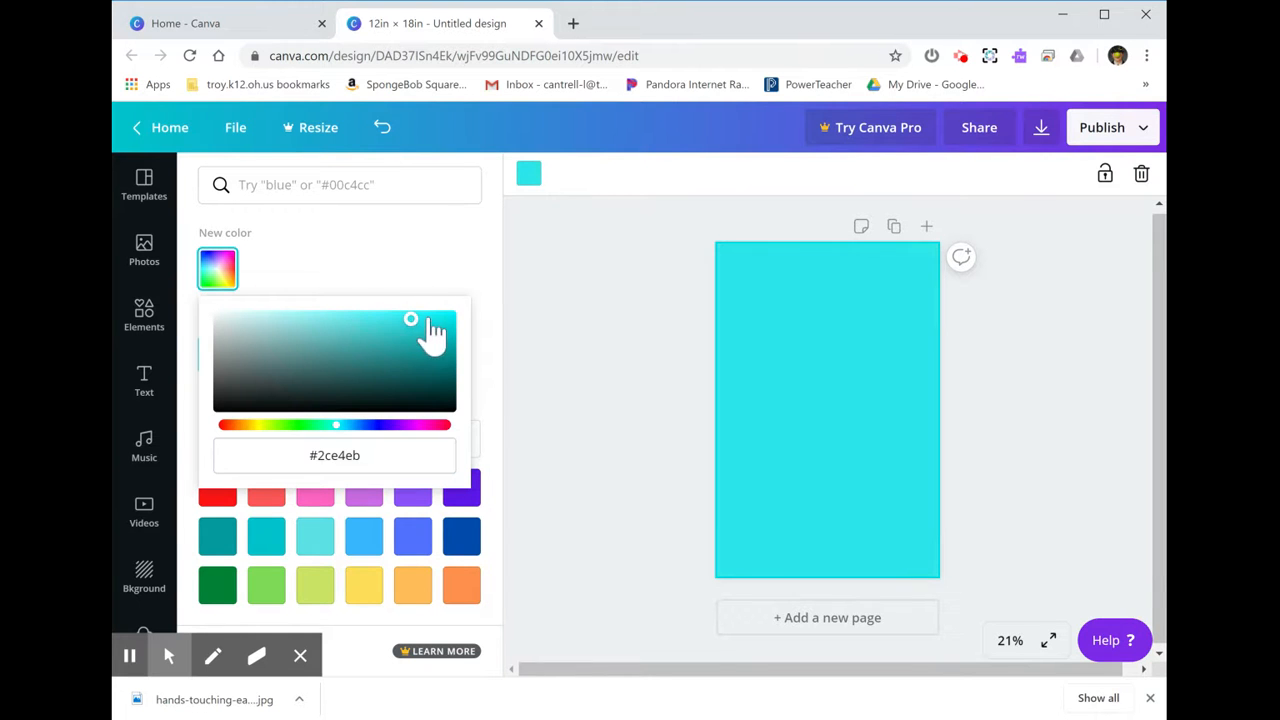
{"action": "left_click", "coordinate": [438, 317]}
{"action": "left_click", "coordinate": [444, 345]}
{"action": "left_click", "coordinate": [446, 381]}
{"action": "left_click", "coordinate": [401, 382]}
{"action": "left_click", "coordinate": [349, 366]}
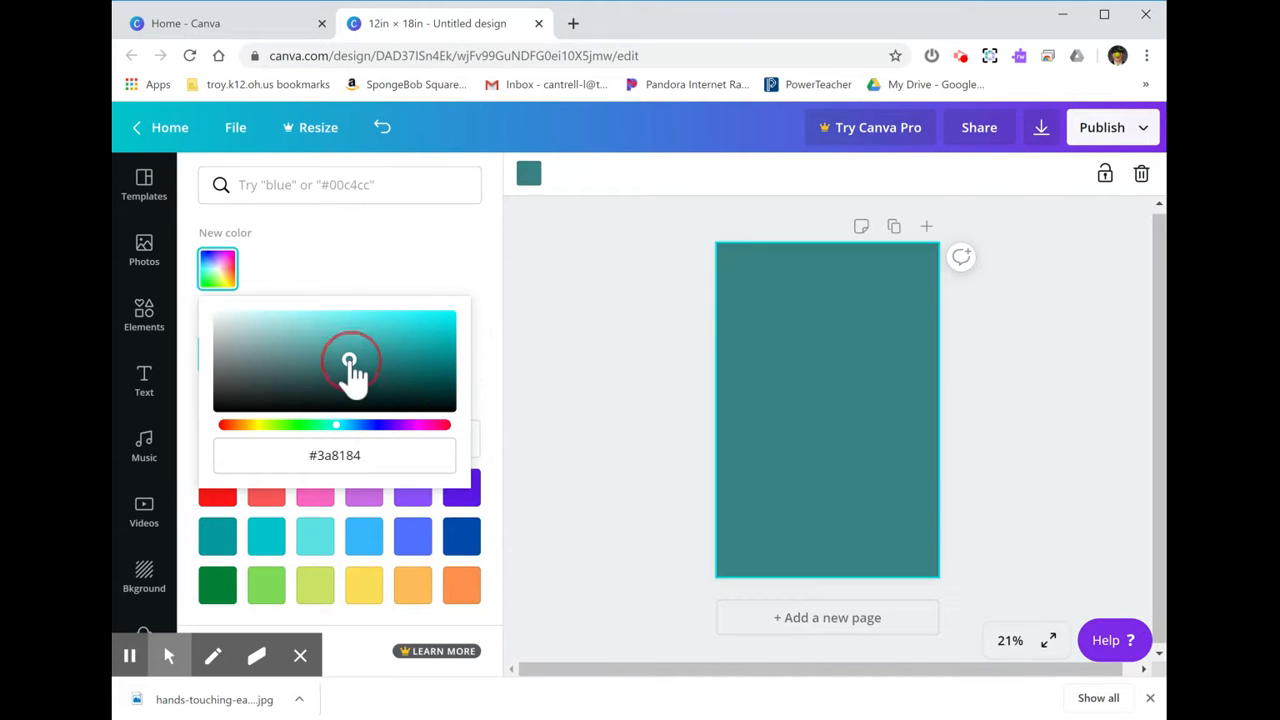
{"action": "left_click", "coordinate": [326, 344]}
{"action": "left_click", "coordinate": [311, 425]}
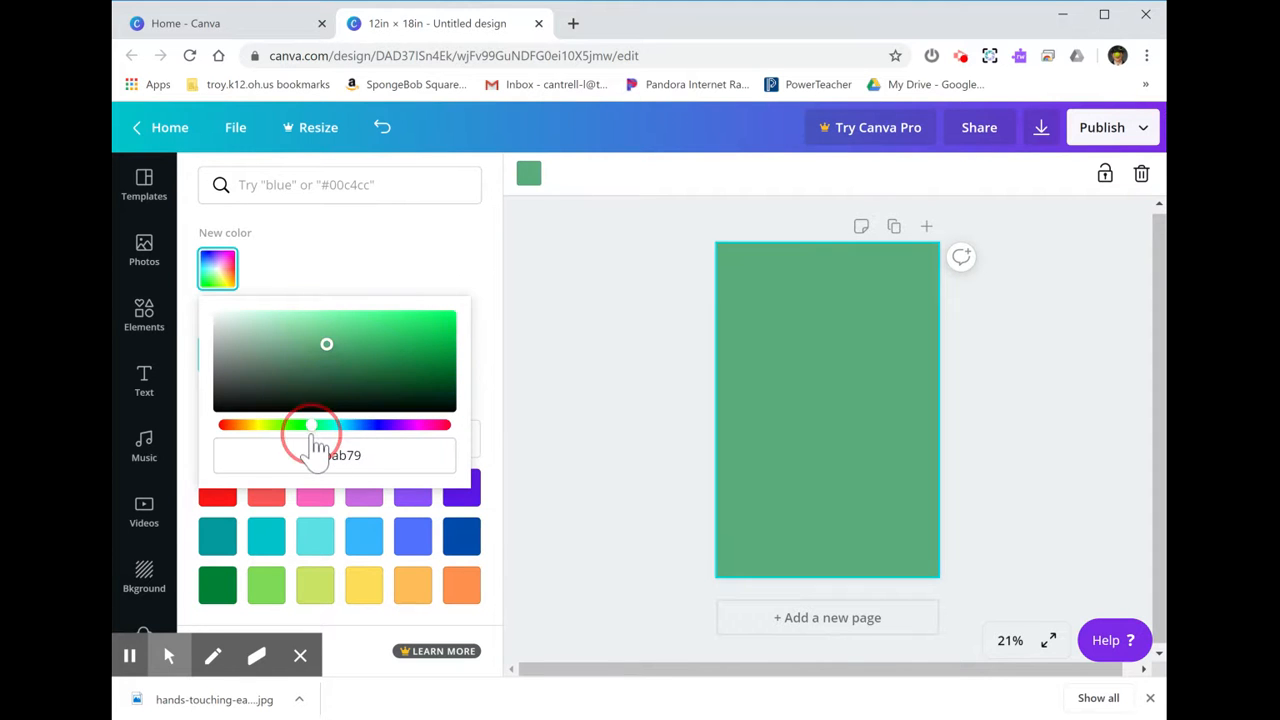
{"action": "left_click", "coordinate": [399, 316]}
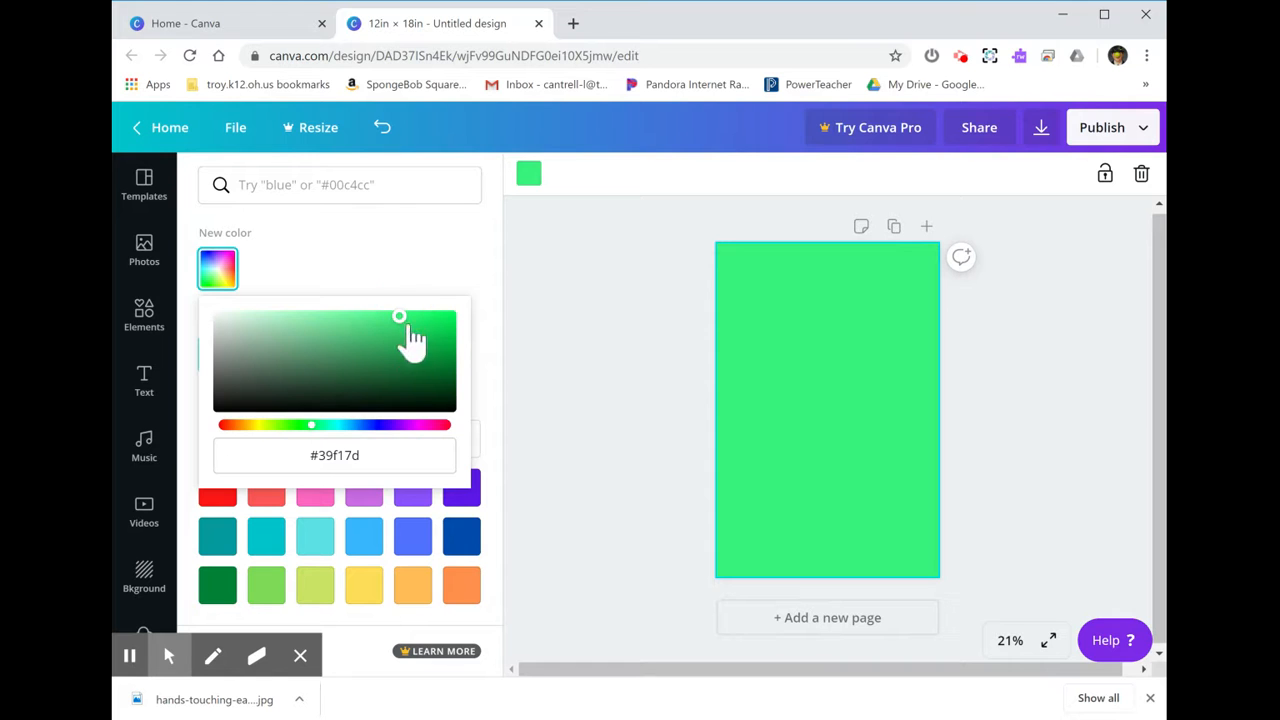
{"action": "left_click", "coordinate": [417, 391]}
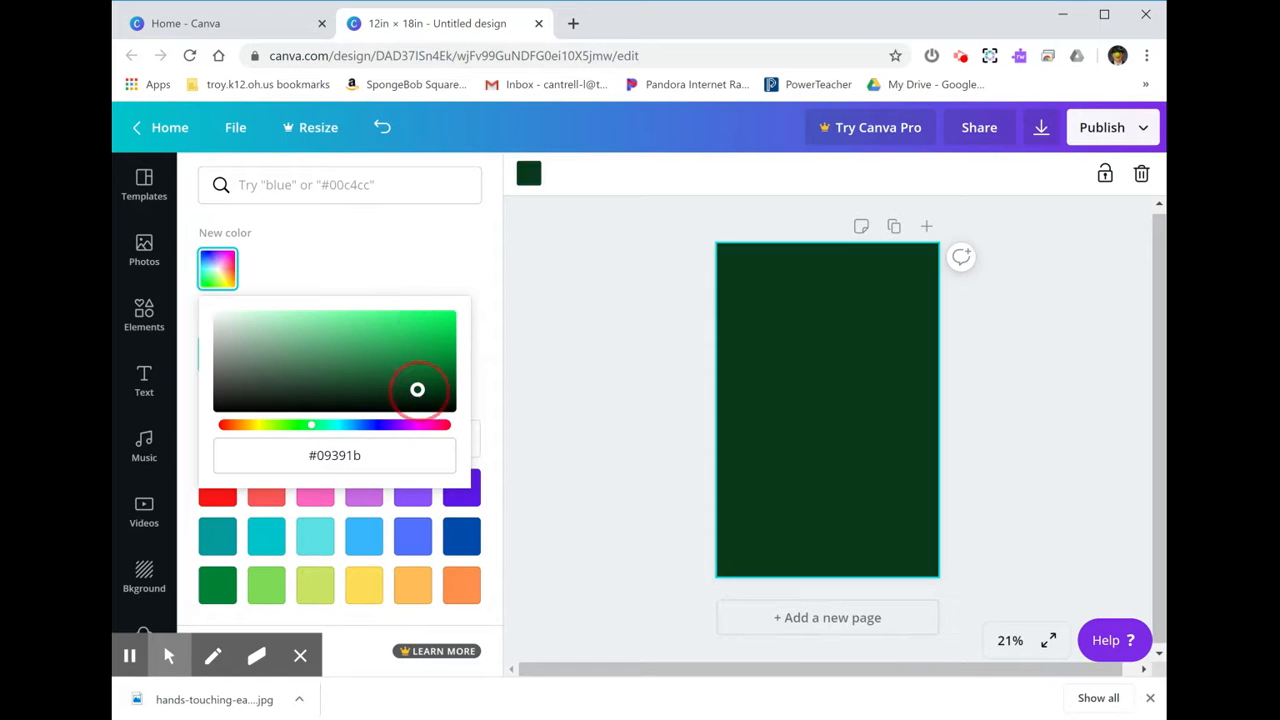
{"action": "left_click", "coordinate": [421, 322]}
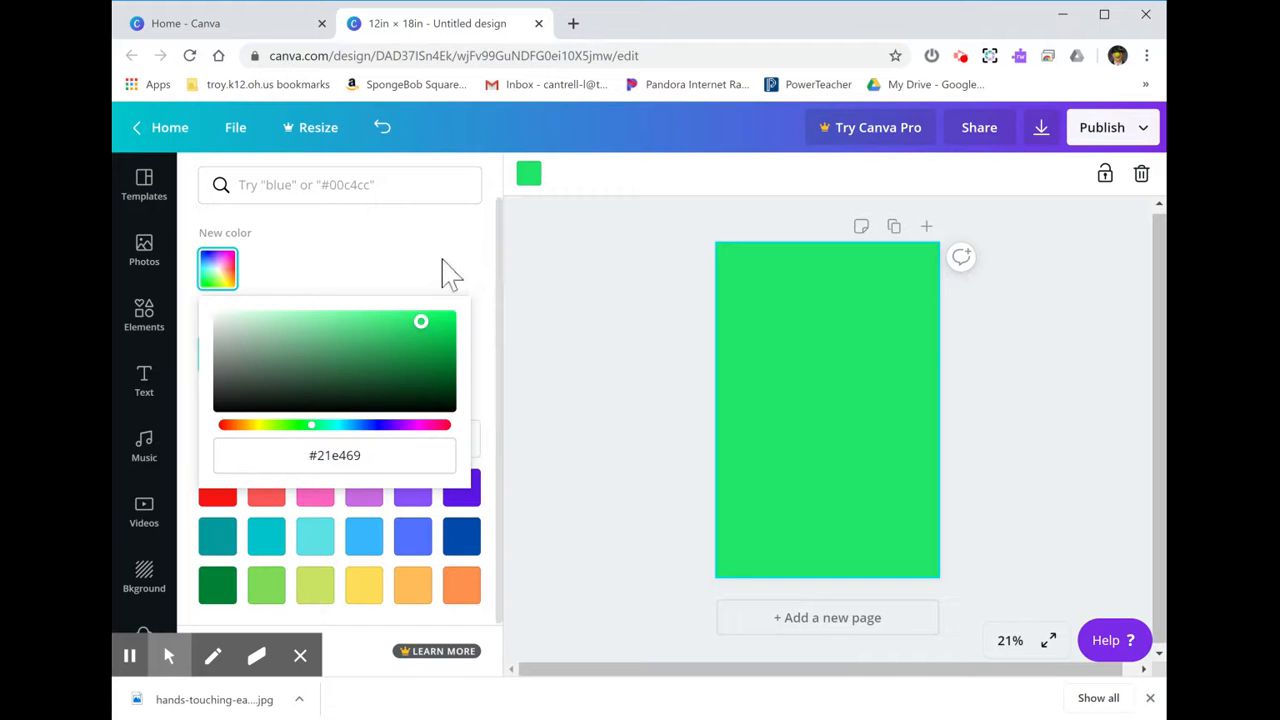
{"action": "left_click", "coordinate": [644, 278]}
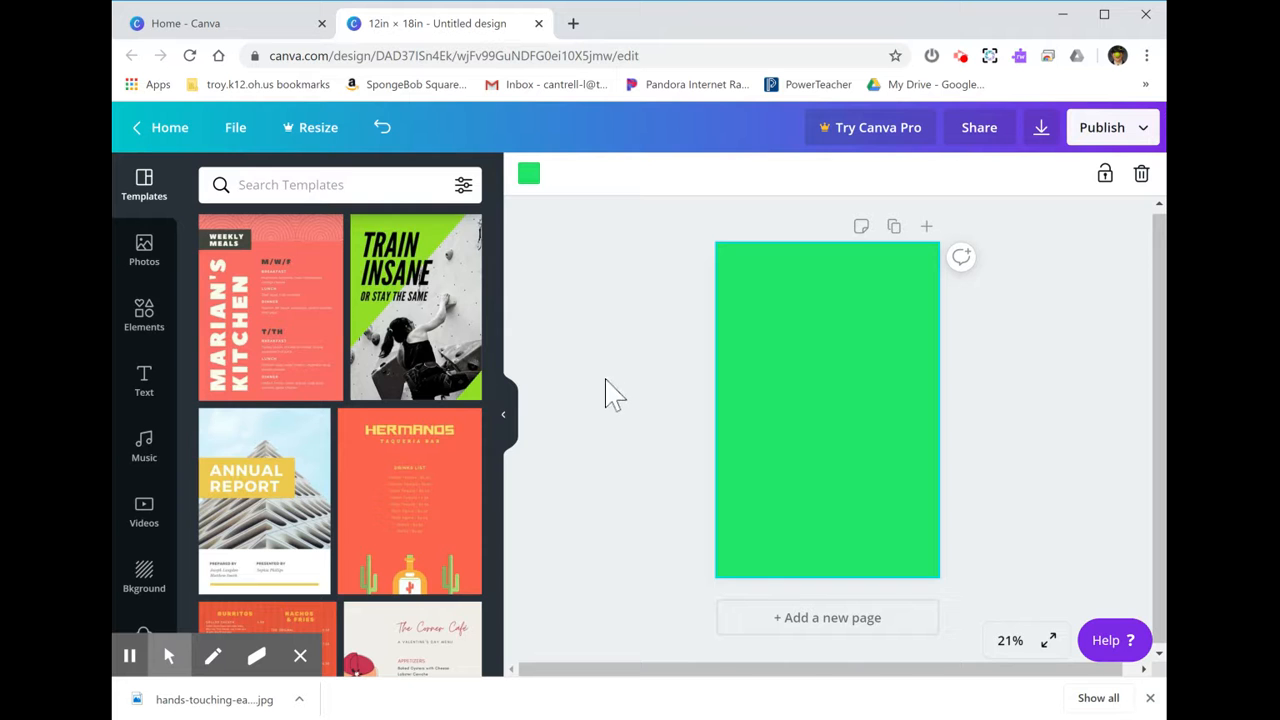
Set the page background to the orange swatch from the Backgrounds color row.
{"action": "left_click", "coordinate": [146, 585]}
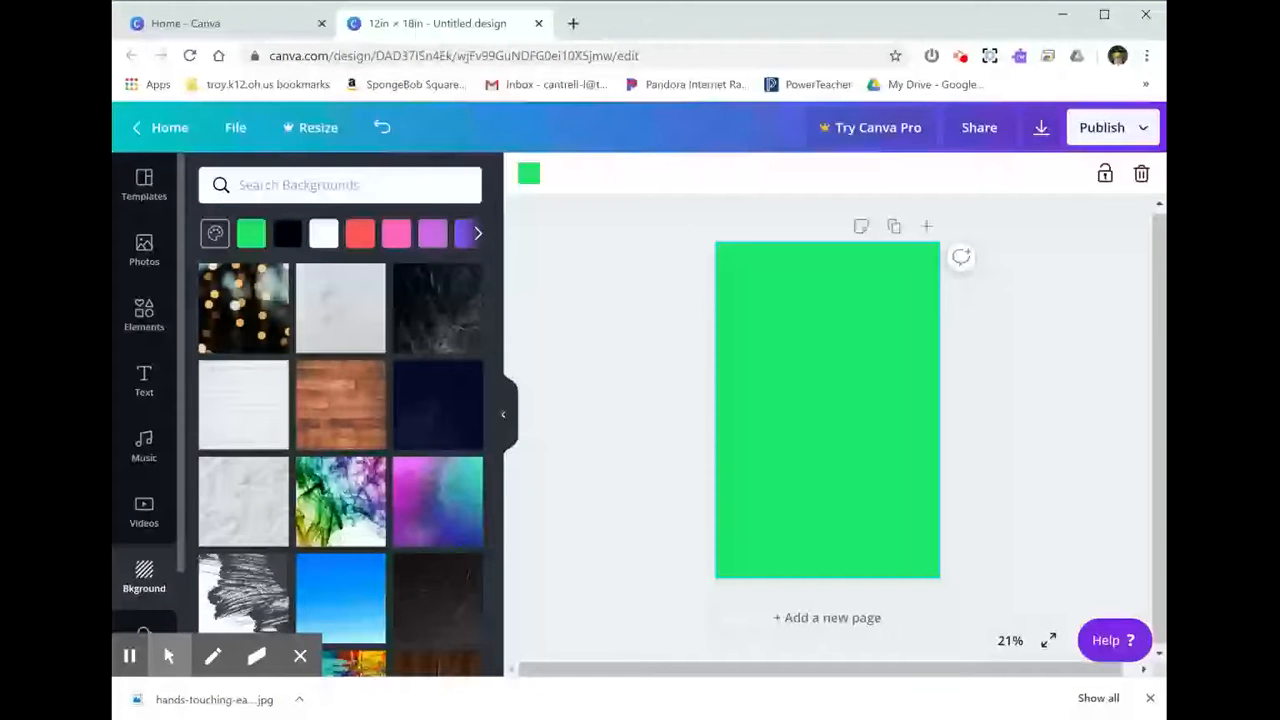
{"action": "left_click", "coordinate": [478, 236]}
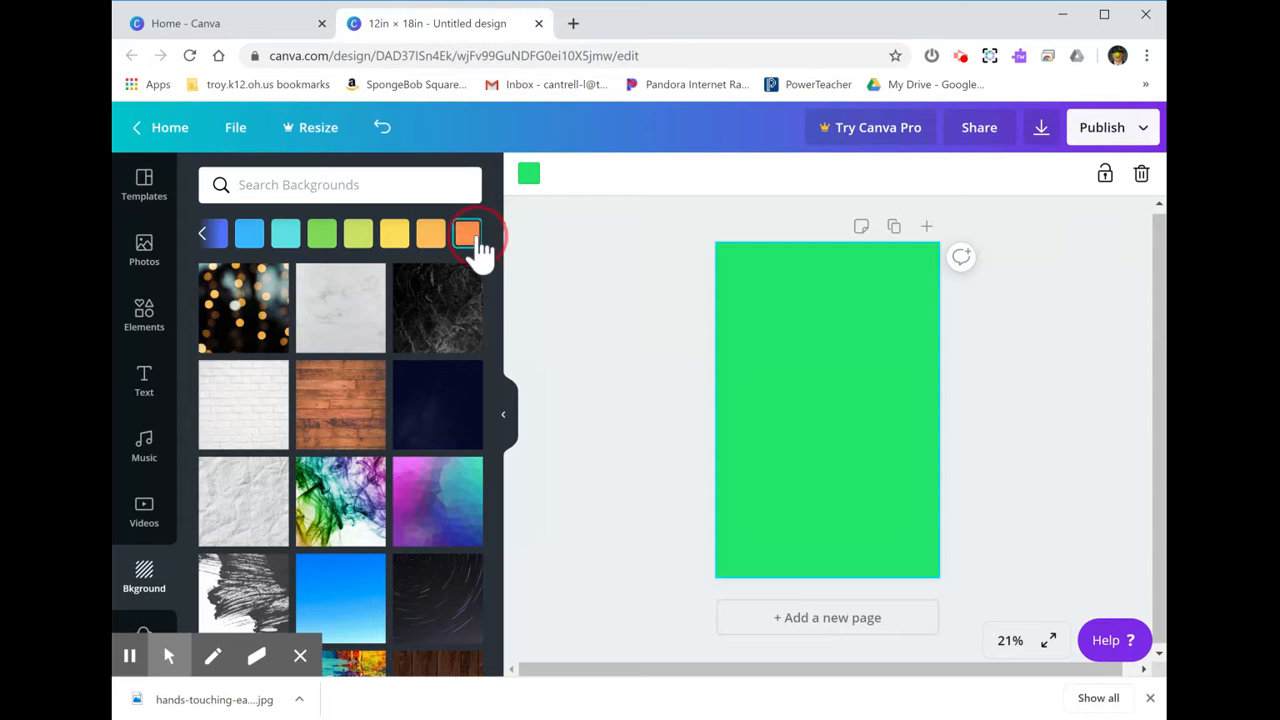
{"action": "left_click", "coordinate": [467, 236]}
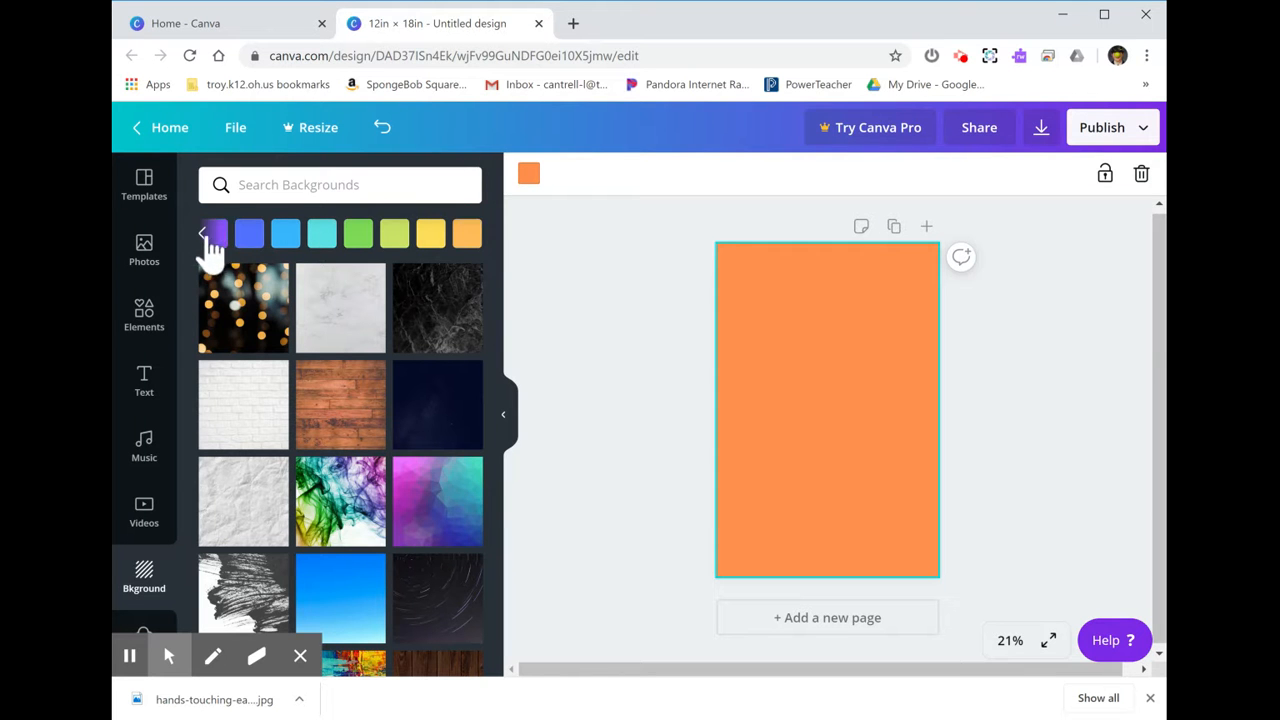
{"action": "left_click", "coordinate": [204, 234]}
{"action": "left_click", "coordinate": [204, 235]}
{"action": "left_click", "coordinate": [205, 237]}
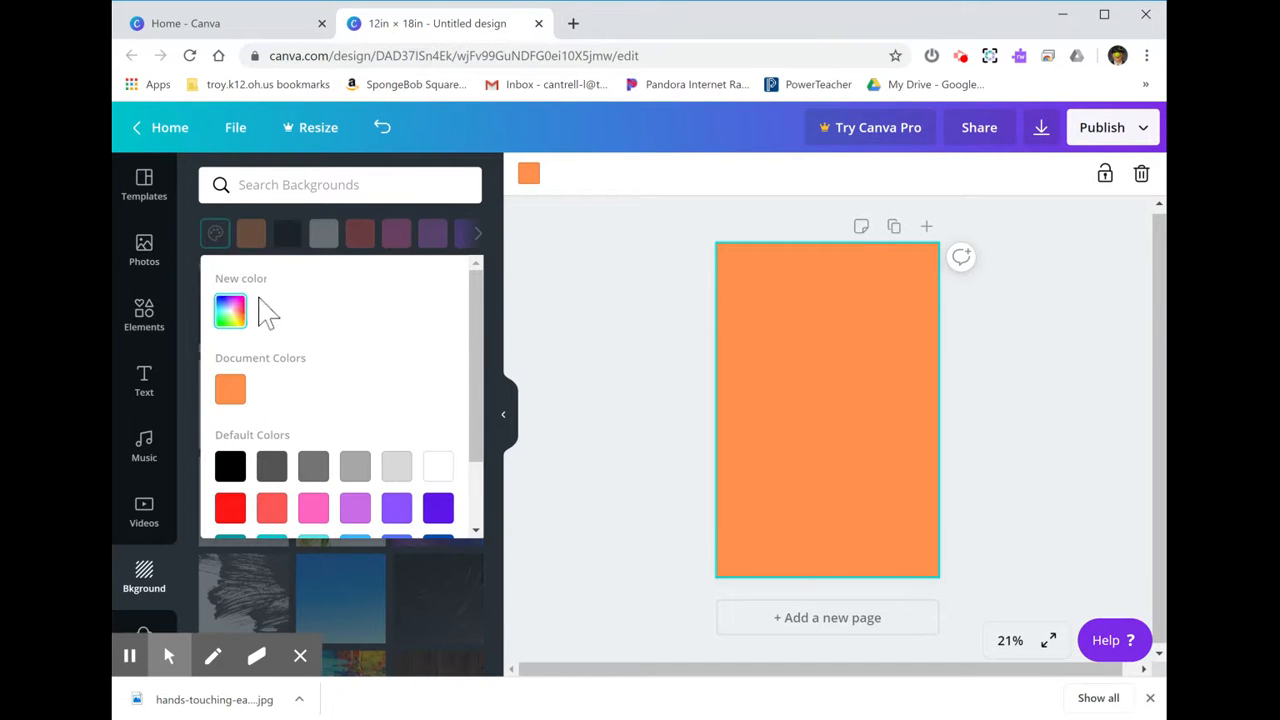
{"action": "left_click", "coordinate": [502, 234]}
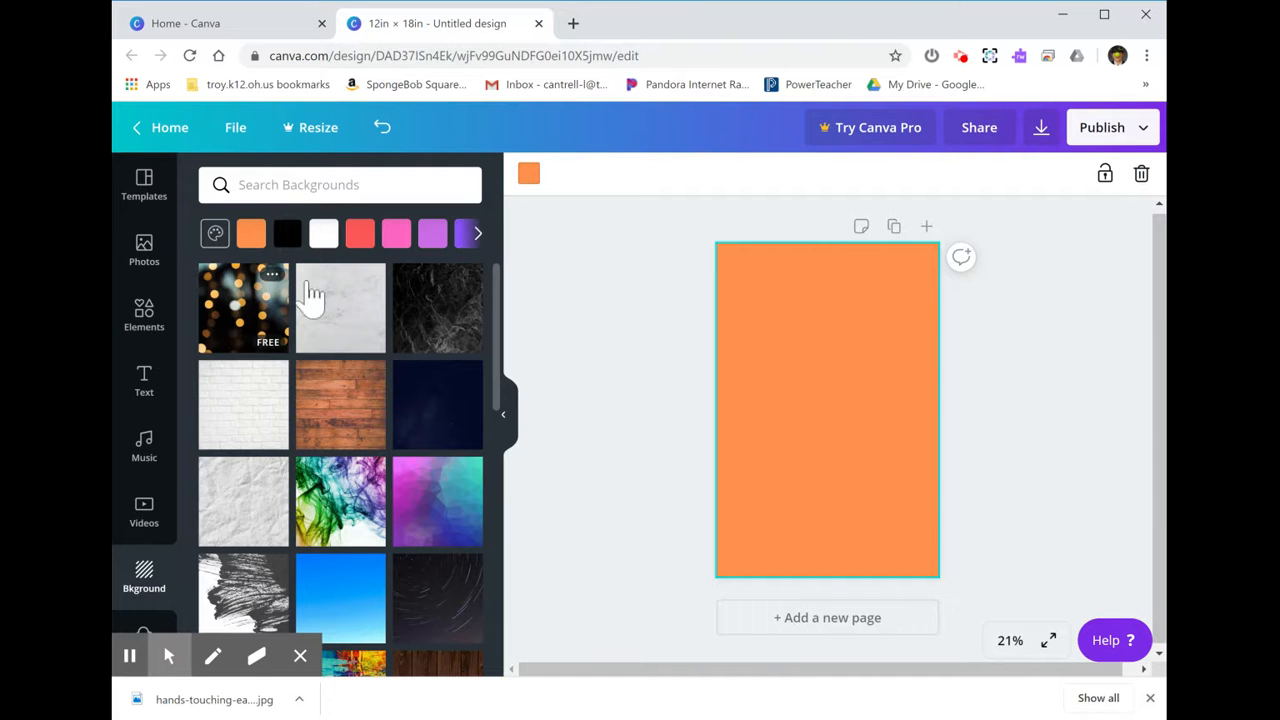
Try the colorful smoke and purple polygon images as the page background.
{"action": "left_click", "coordinate": [341, 518]}
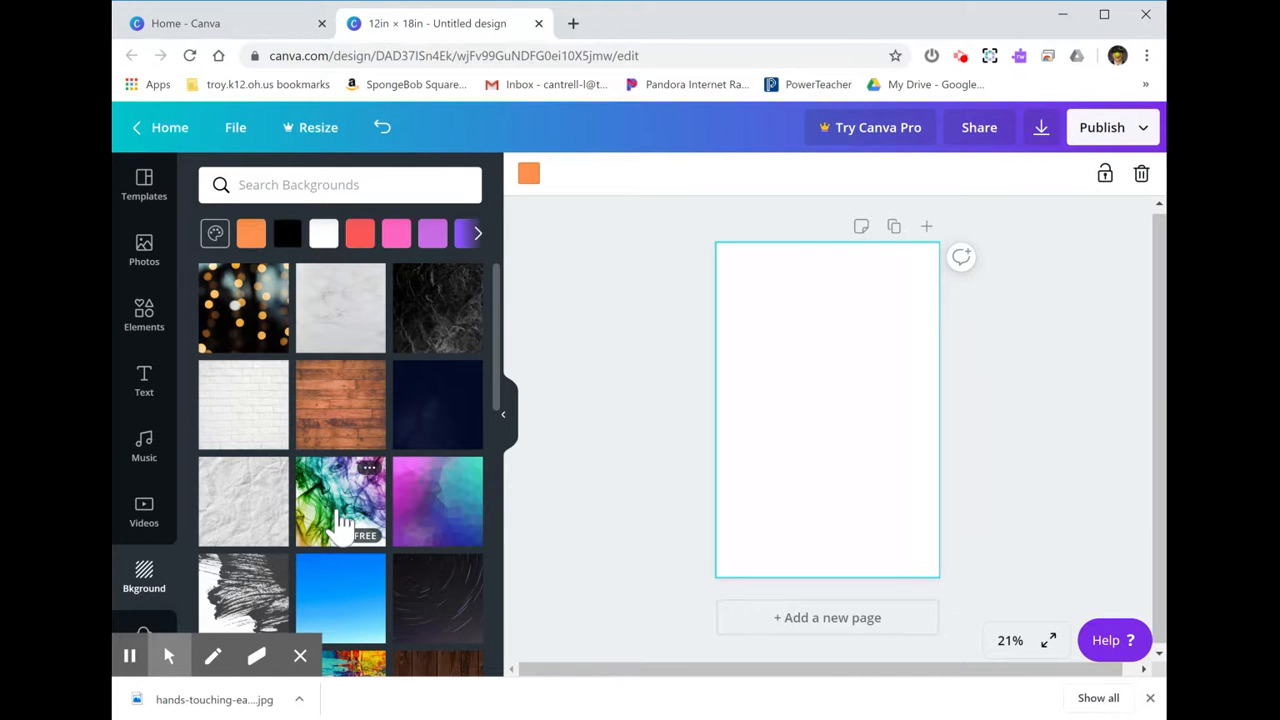
{"action": "left_click", "coordinate": [457, 505]}
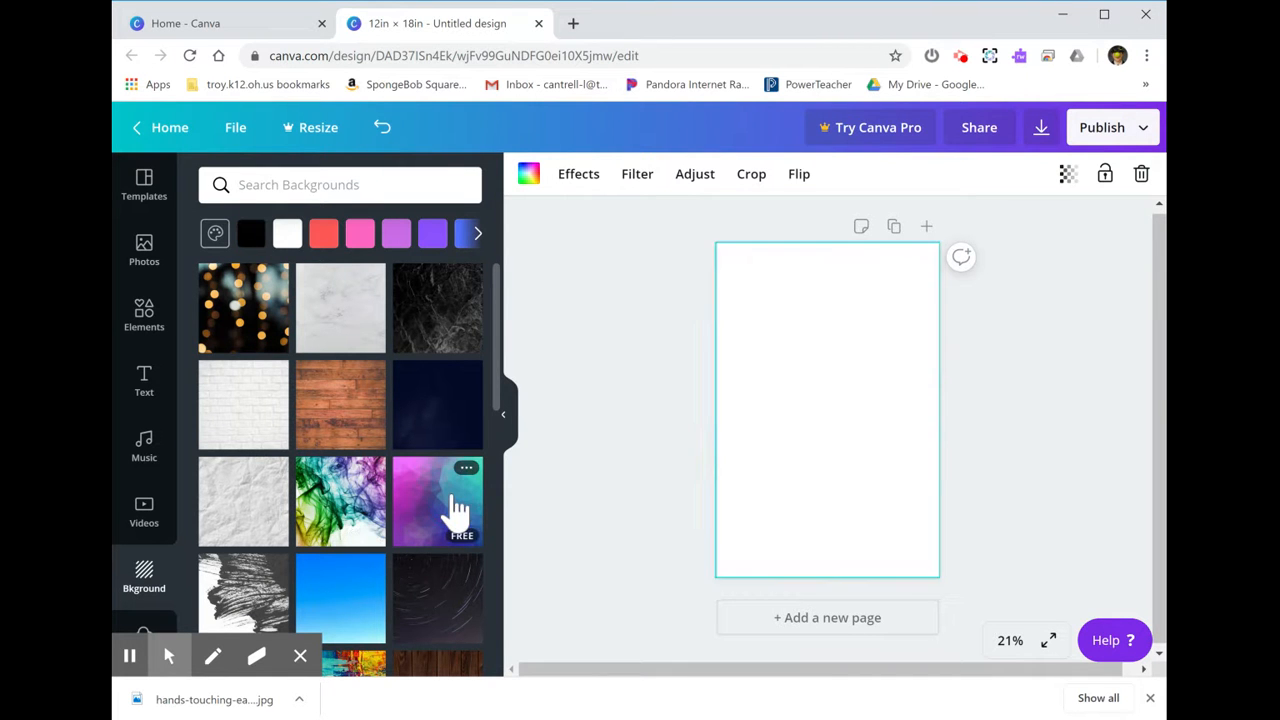
{"action": "scroll", "coordinate": [288, 380], "scroll_direction": "down", "scroll_amount": 3}
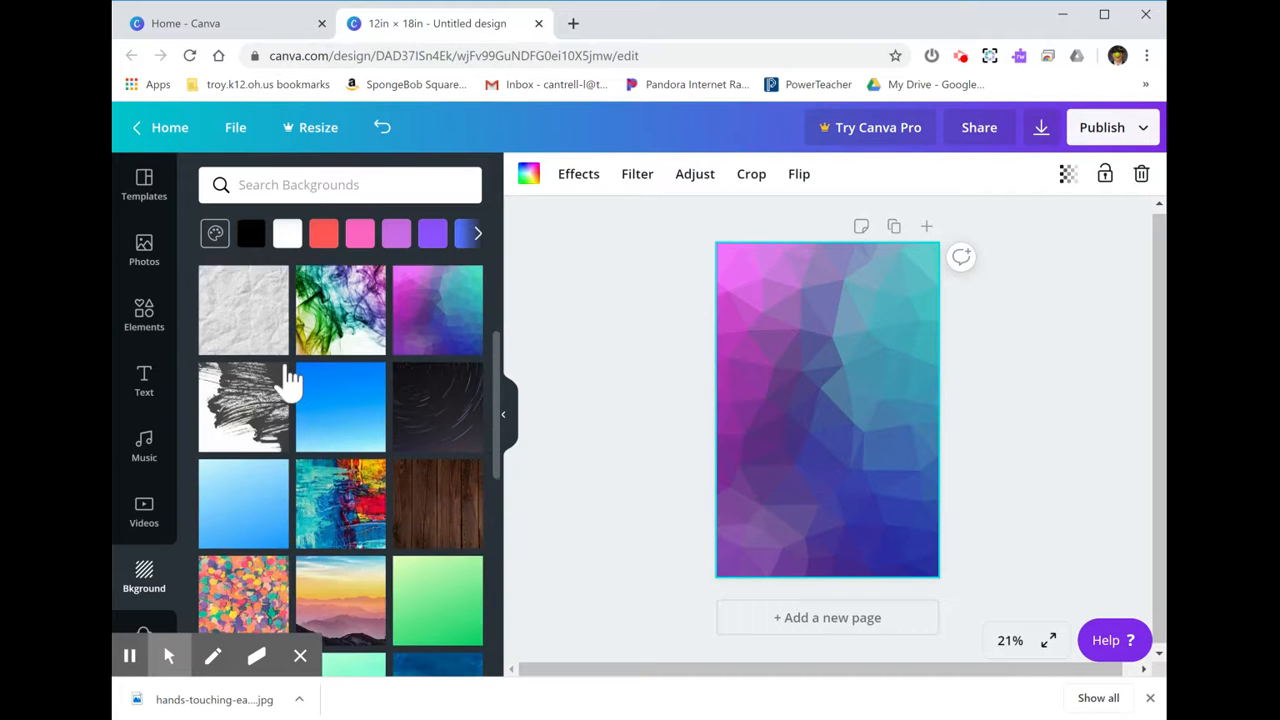
Apply the mountain sunset image as the page background, after trying the confetti image.
{"action": "left_click", "coordinate": [263, 503]}
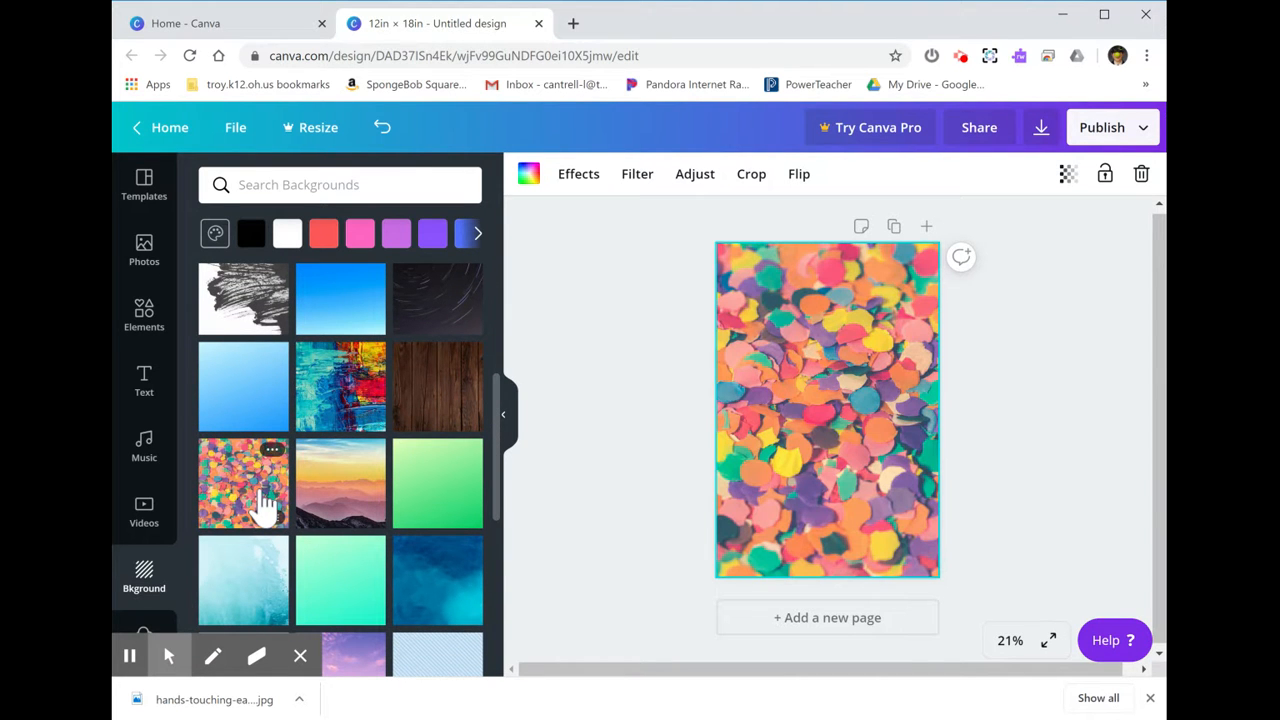
{"action": "left_click", "coordinate": [340, 482]}
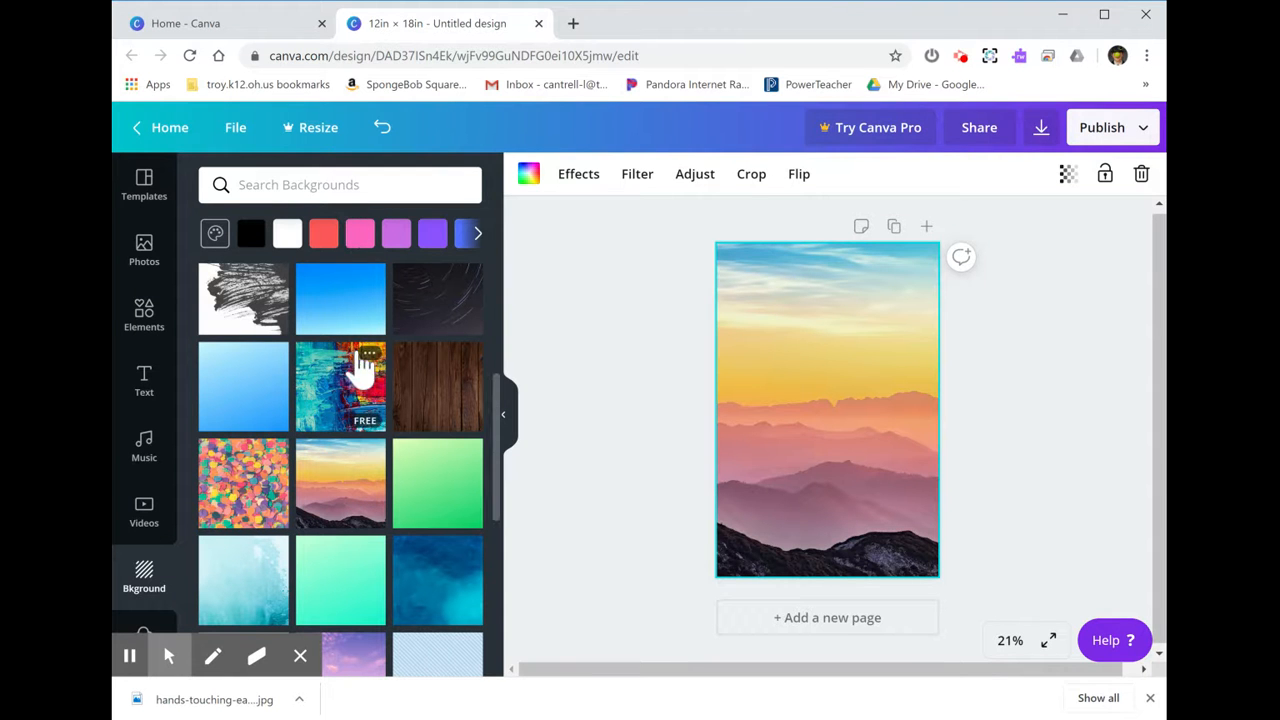
Search the backgrounds for "brick" and apply the orange brick wall image as the page background.
{"action": "left_click", "coordinate": [298, 185]}
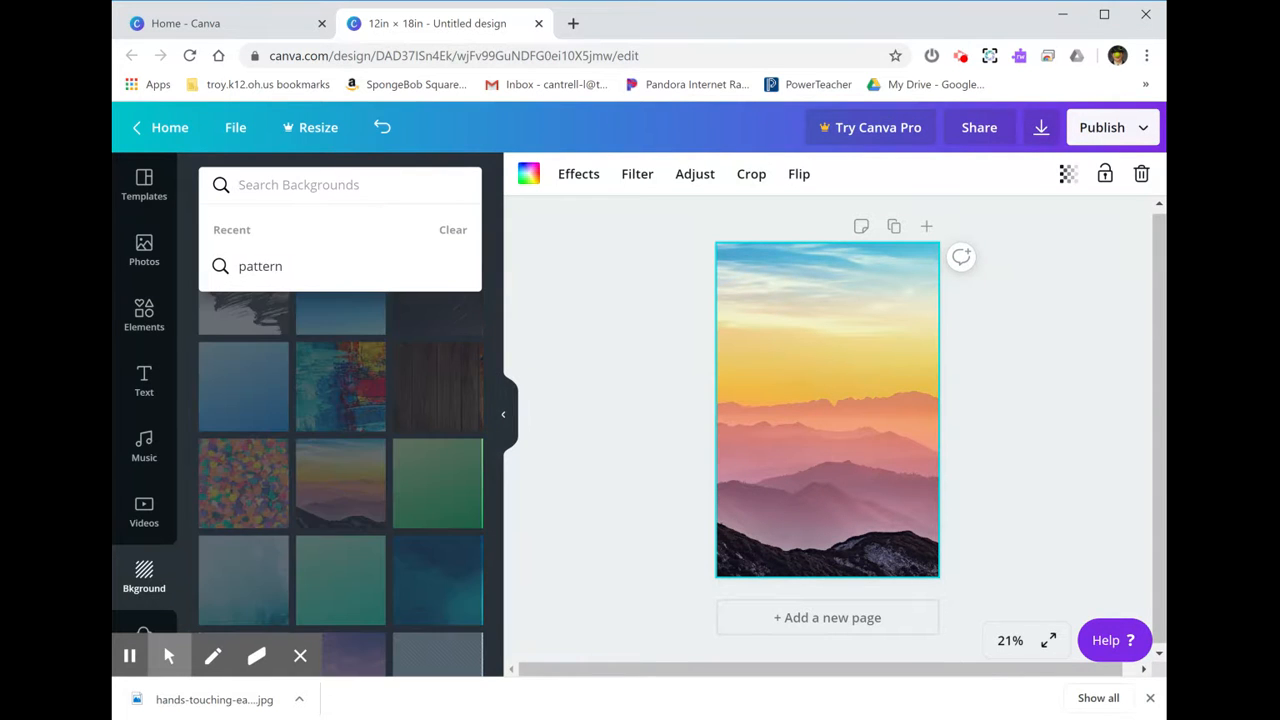
{"action": "type", "text": "brick"}
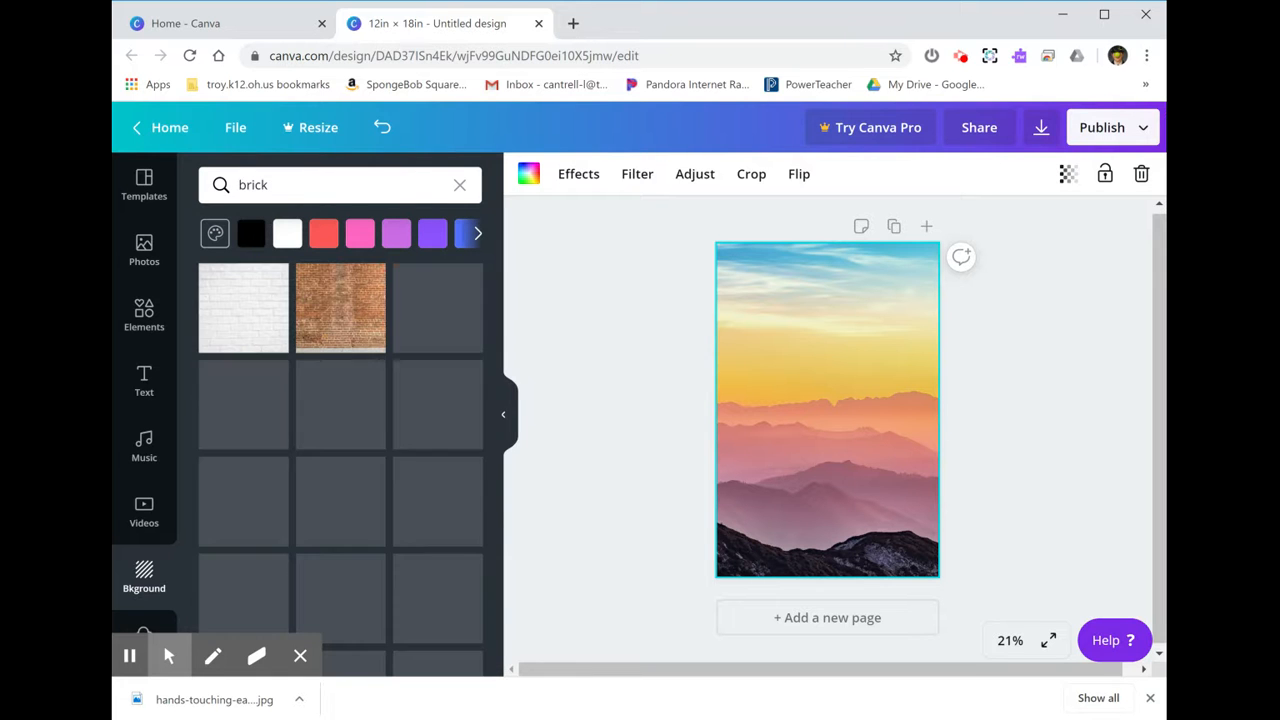
{"action": "mouse_move", "coordinate": [400, 440]}
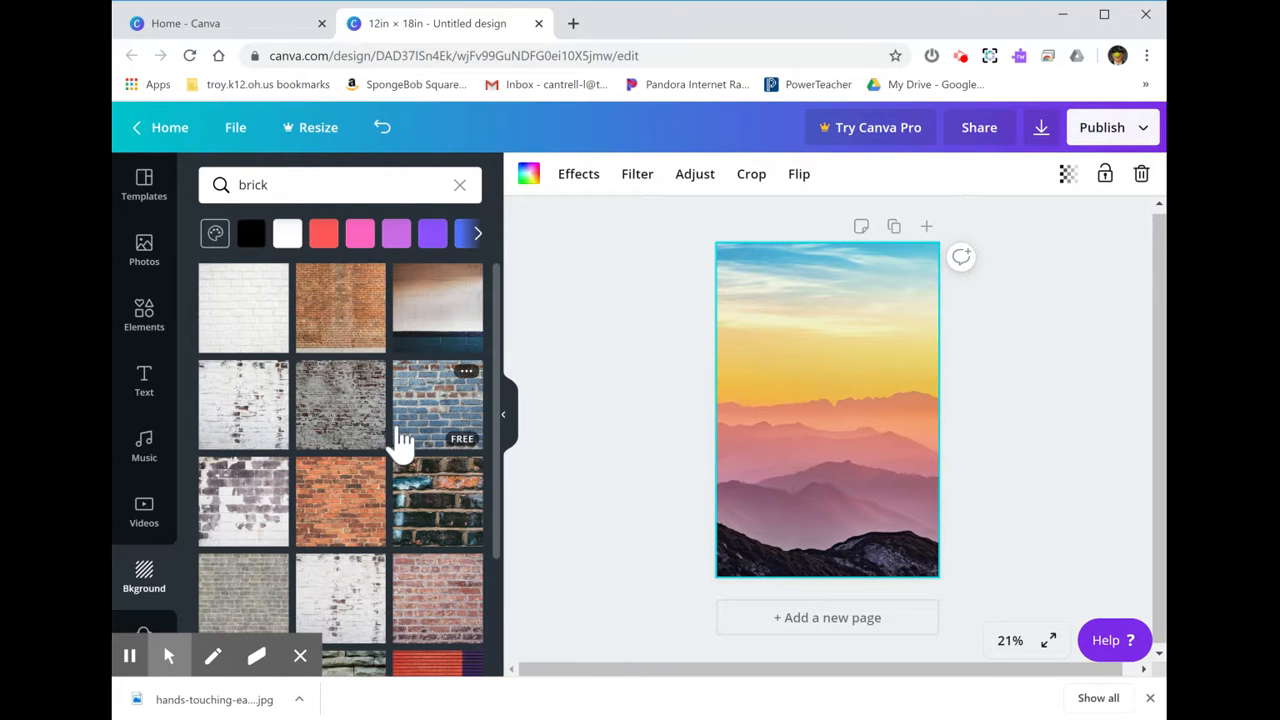
{"action": "scroll", "coordinate": [400, 440], "scroll_direction": "down", "scroll_amount": 3}
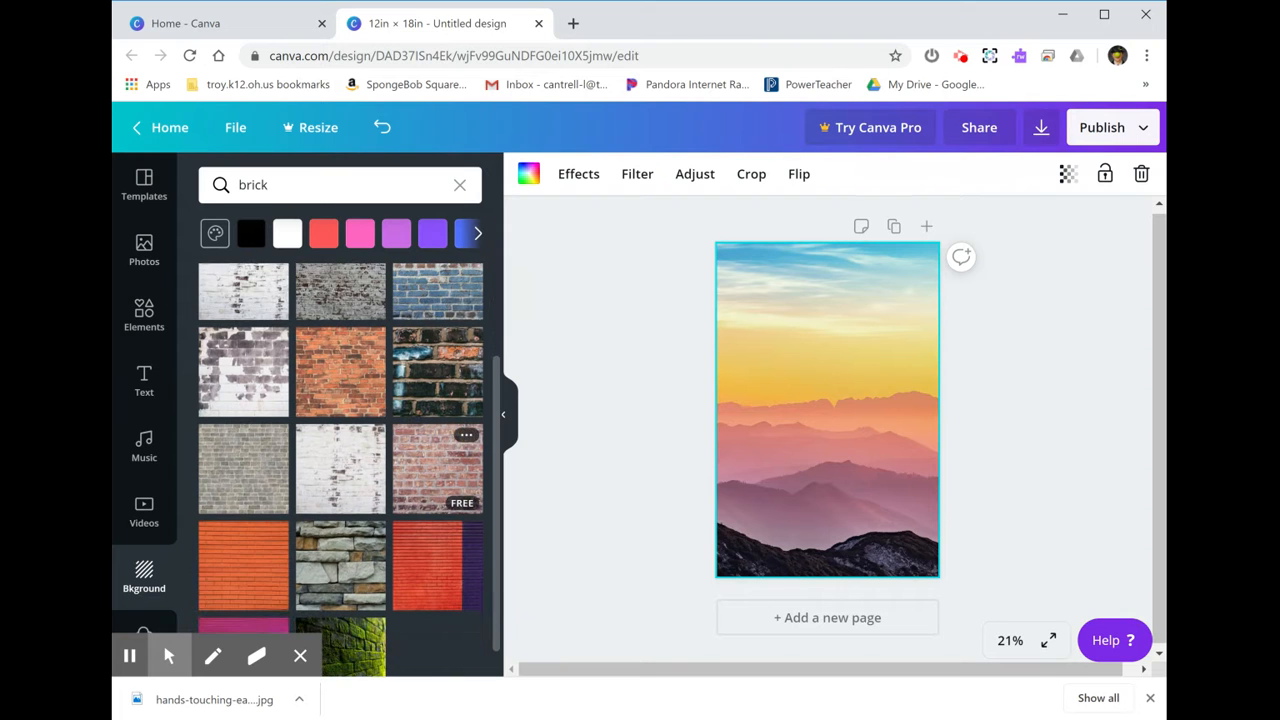
{"action": "left_click", "coordinate": [453, 565]}
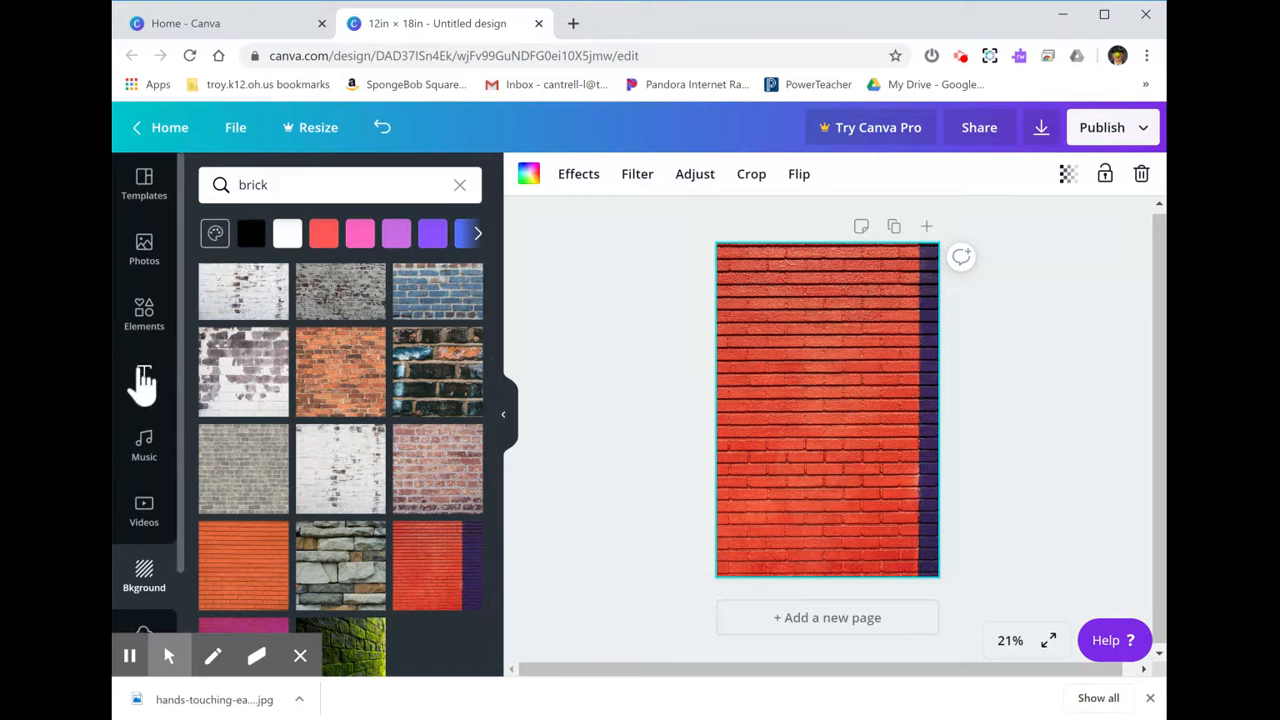
Set the uploaded portrait photo as the page background, after twice adding it as a loose element and deleting it.
{"action": "scroll", "coordinate": [140, 385], "scroll_direction": "down", "scroll_amount": 1}
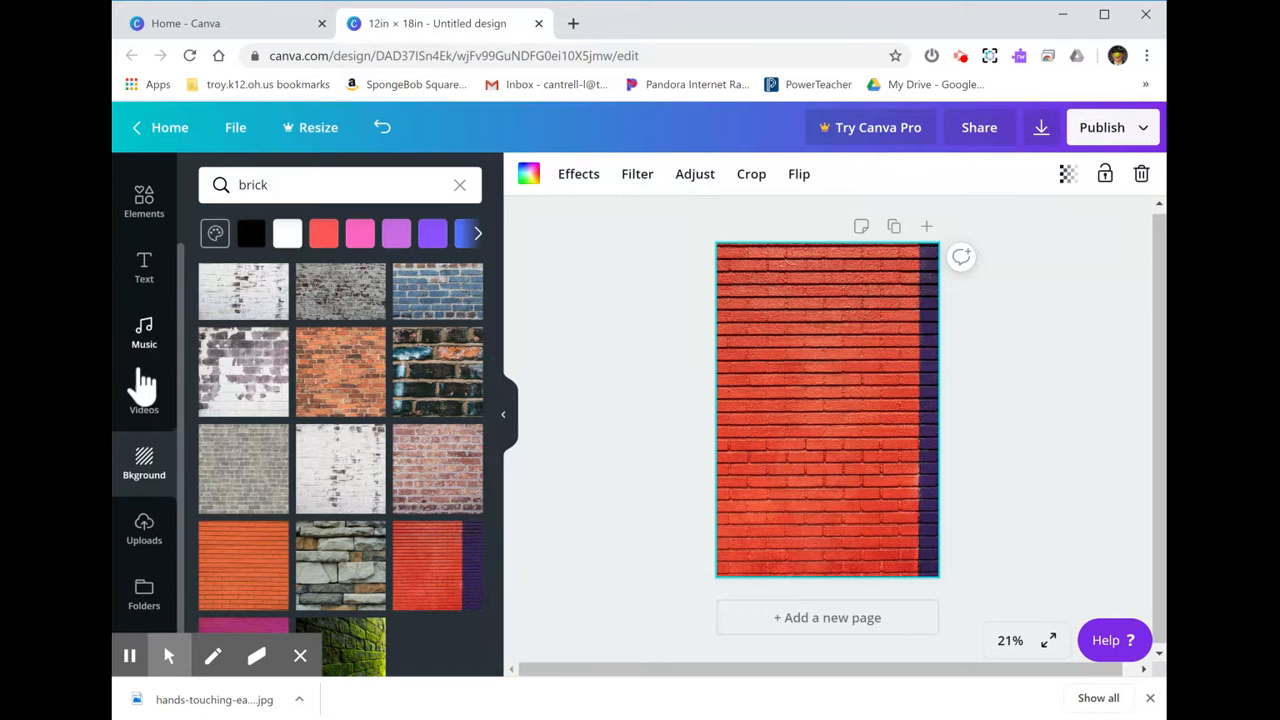
{"action": "left_click", "coordinate": [145, 520]}
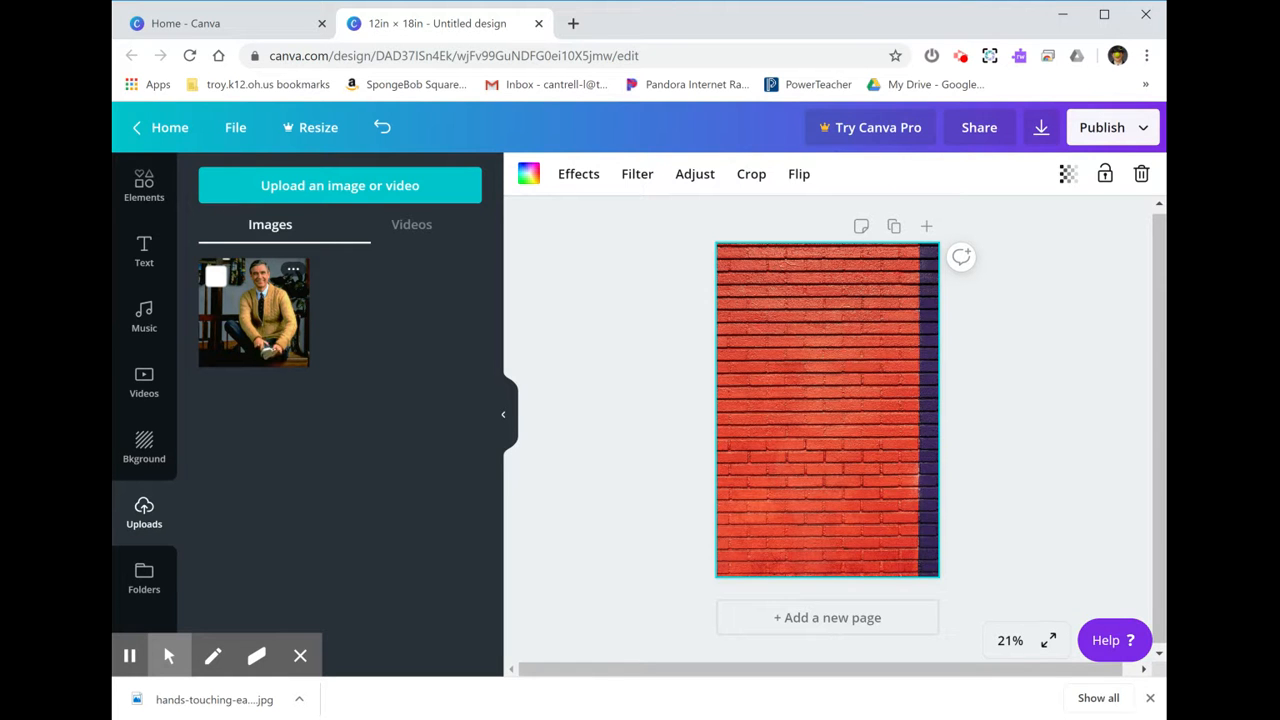
{"action": "left_click", "coordinate": [266, 343]}
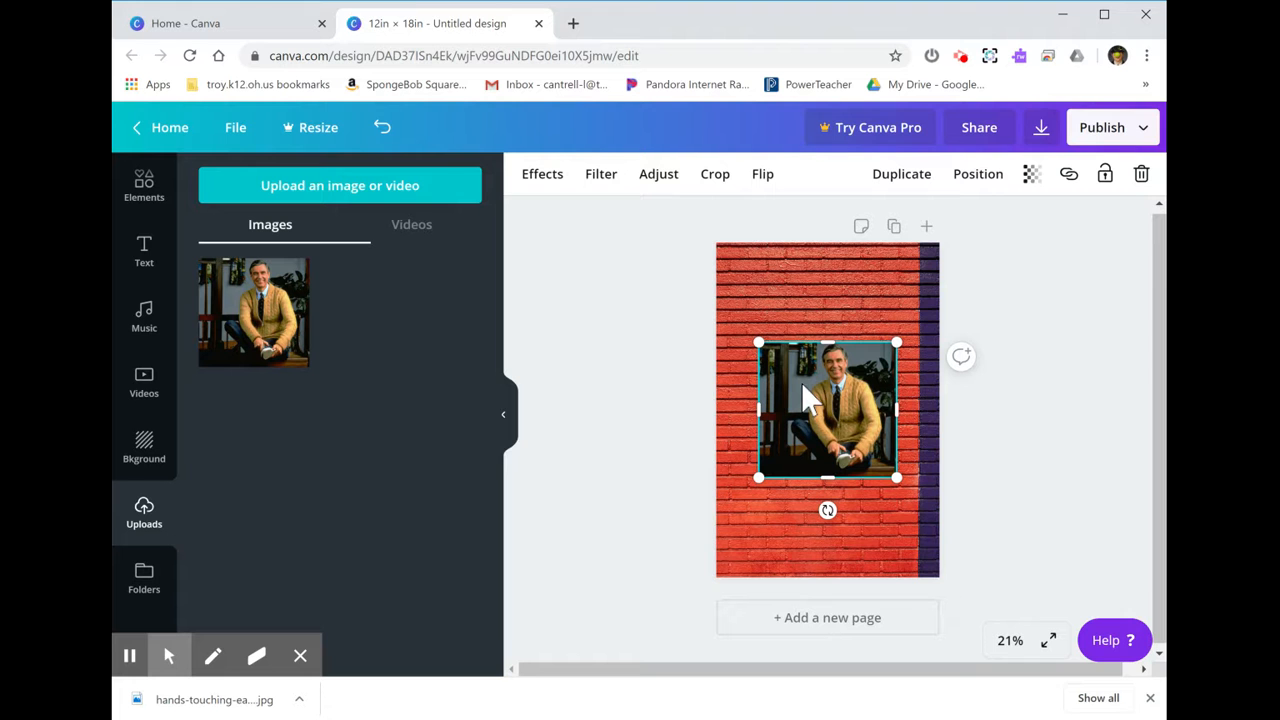
{"action": "key", "text": "Delete"}
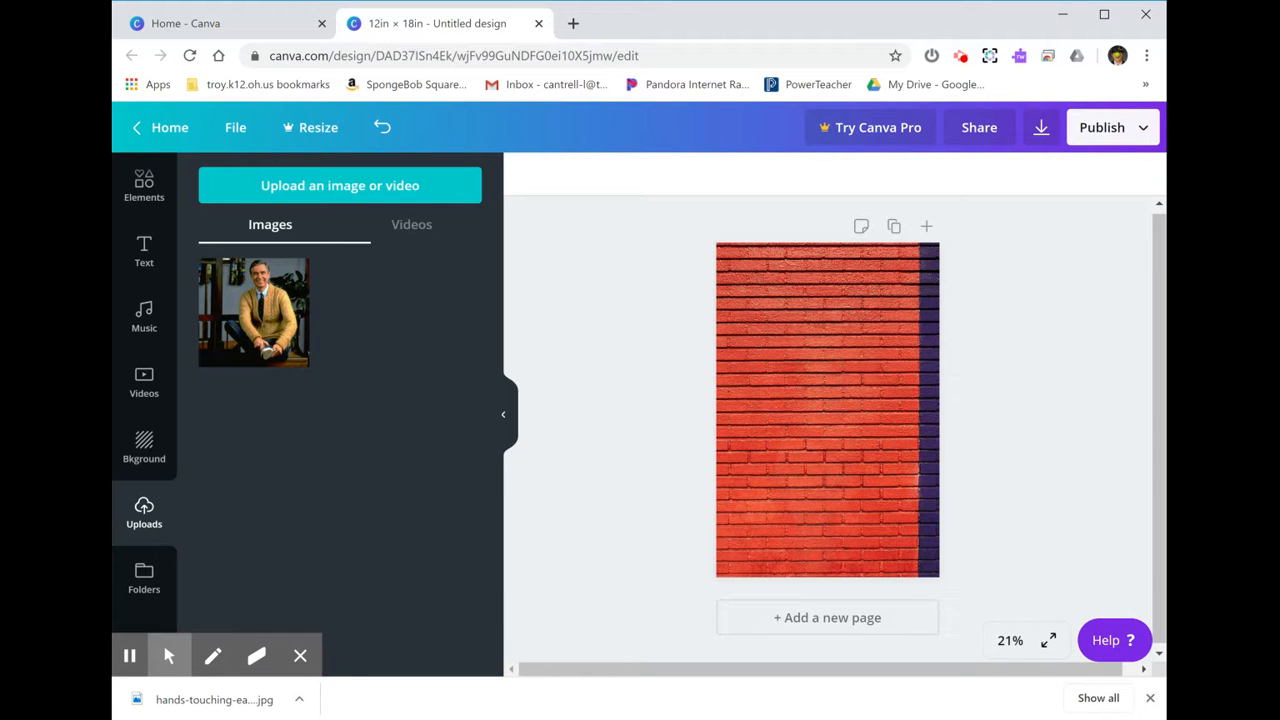
{"action": "left_click_drag", "start_coordinate": [280, 298], "coordinate": [775, 268]}
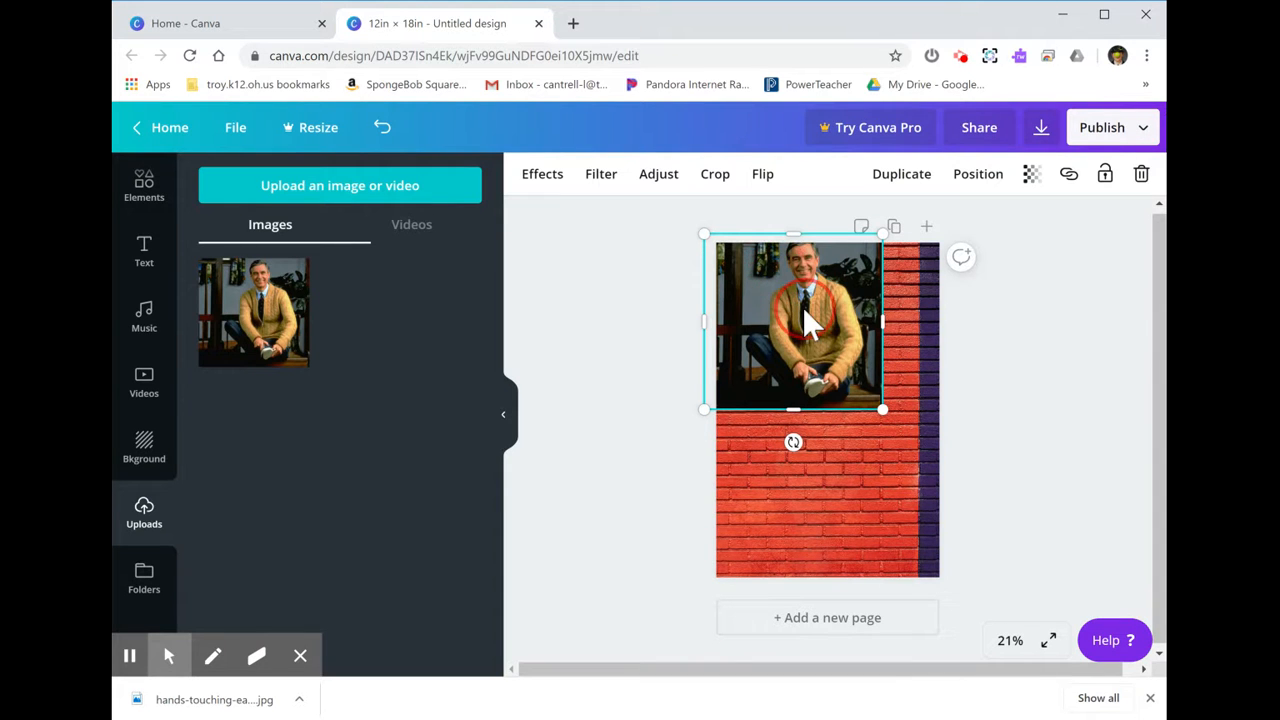
{"action": "key", "text": "Delete"}
{"action": "left_click_drag", "start_coordinate": [257, 305], "coordinate": [795, 330]}
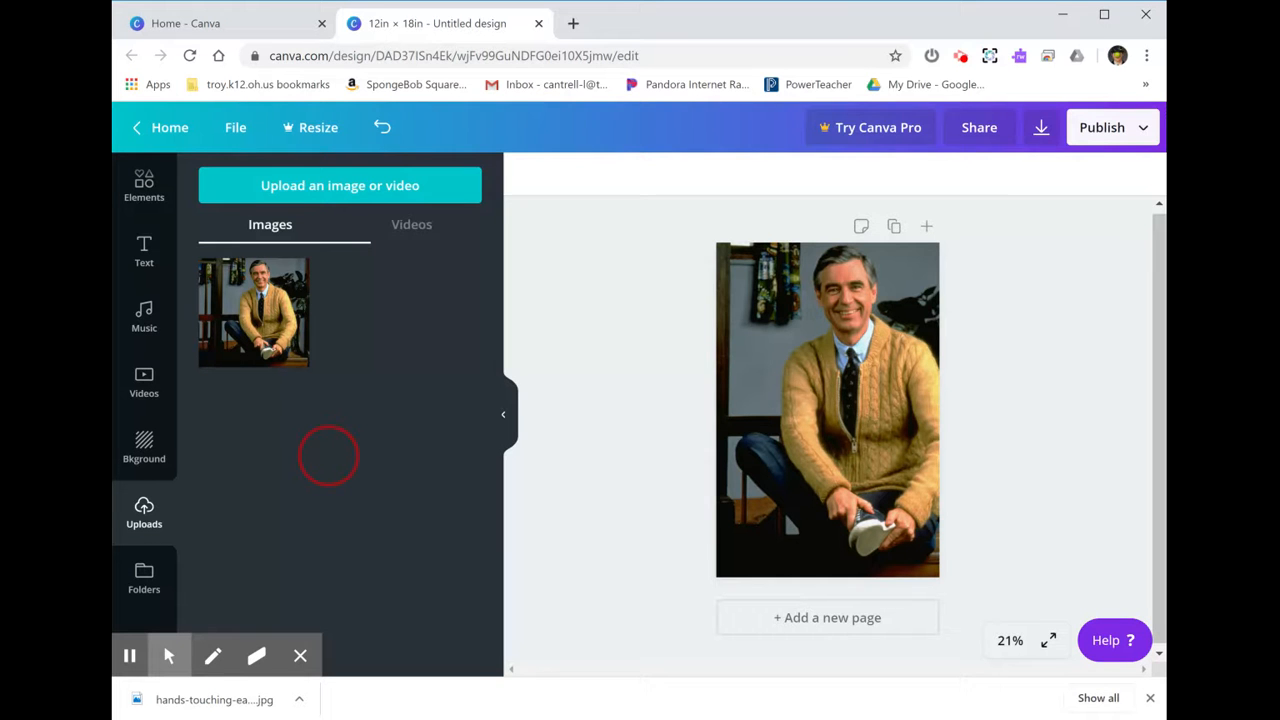
Upload the colorful hands image and try it as the page background, undoing back to the portrait photo.
{"action": "left_click", "coordinate": [310, 195]}
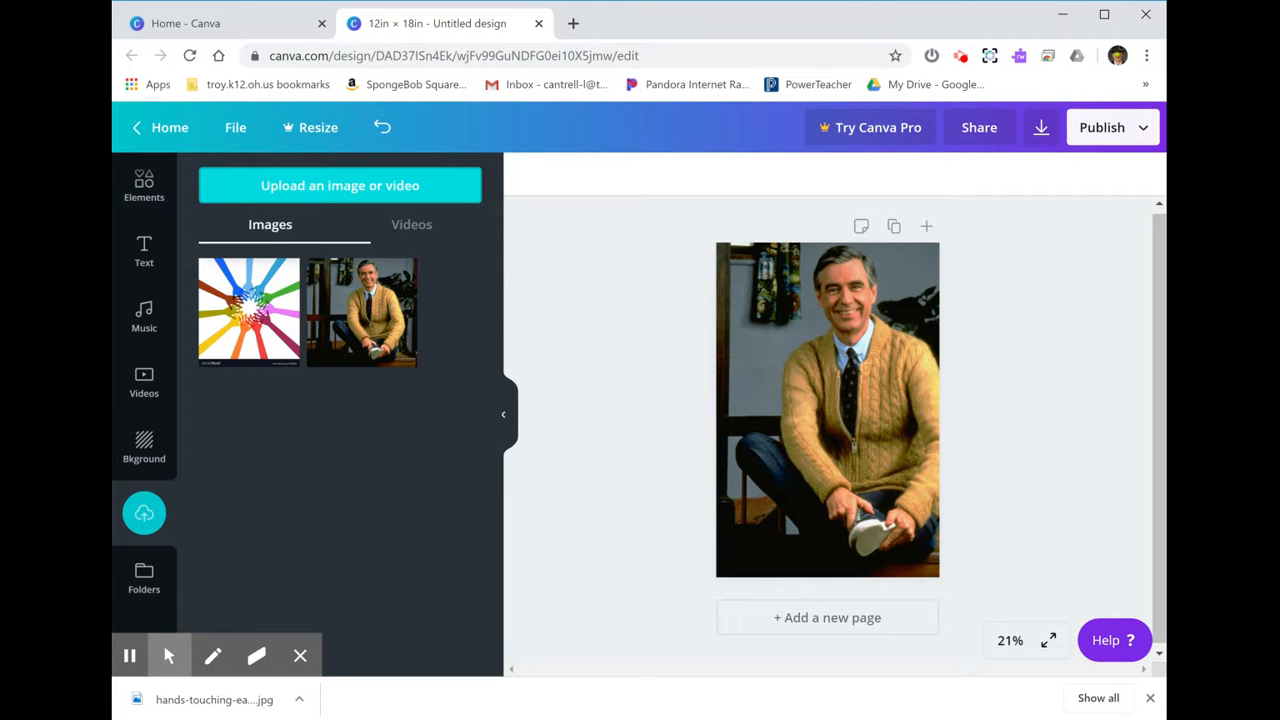
{"action": "left_click_drag", "start_coordinate": [250, 310], "coordinate": [725, 327]}
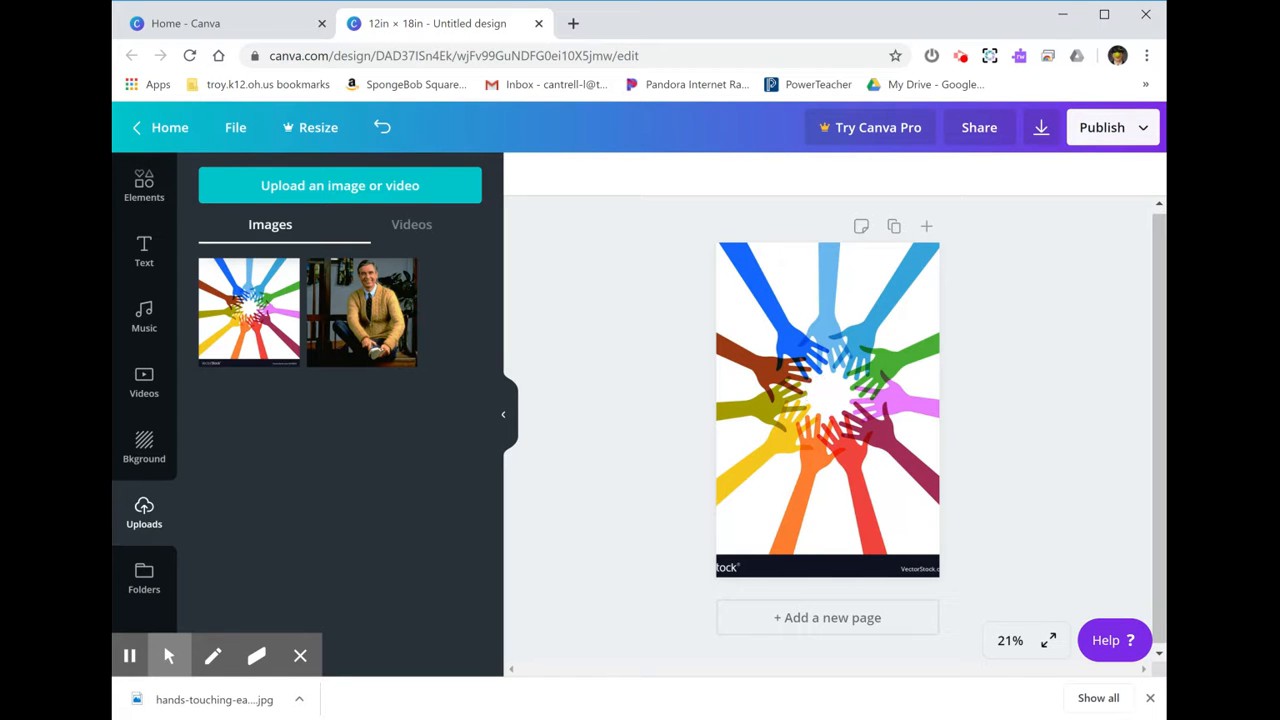
{"action": "left_click", "coordinate": [844, 405]}
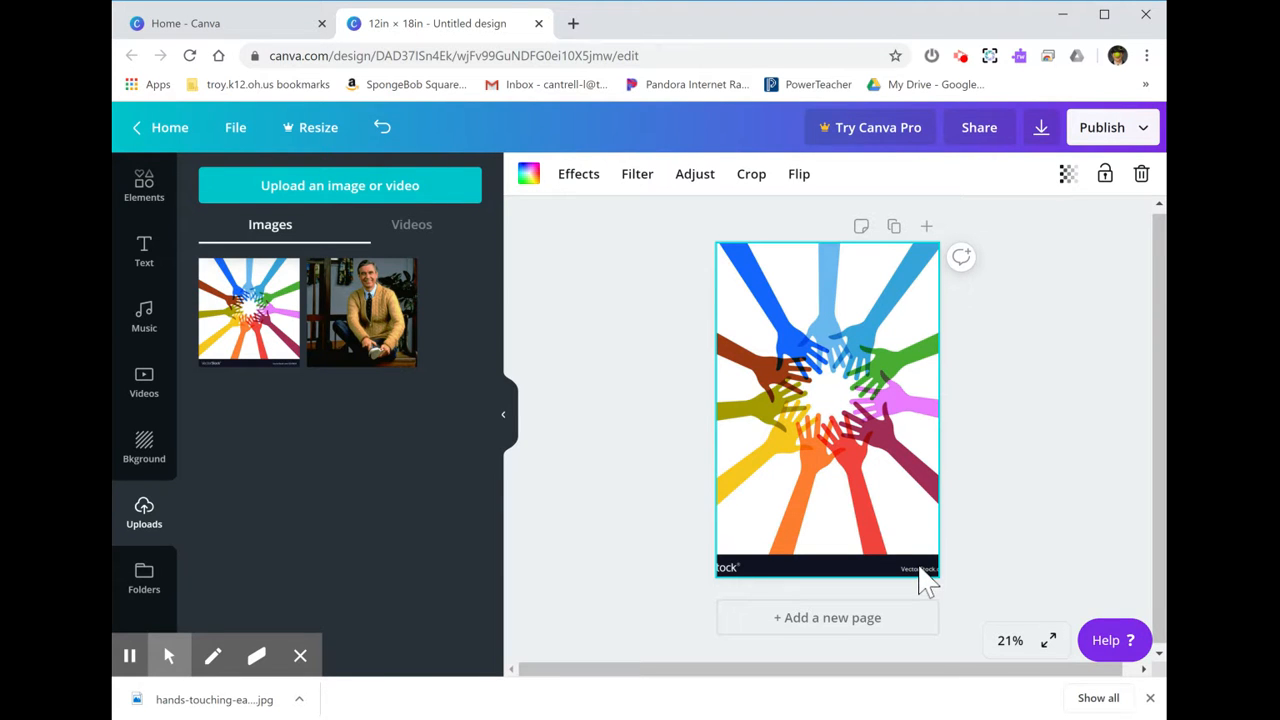
{"action": "left_click", "coordinate": [384, 130]}
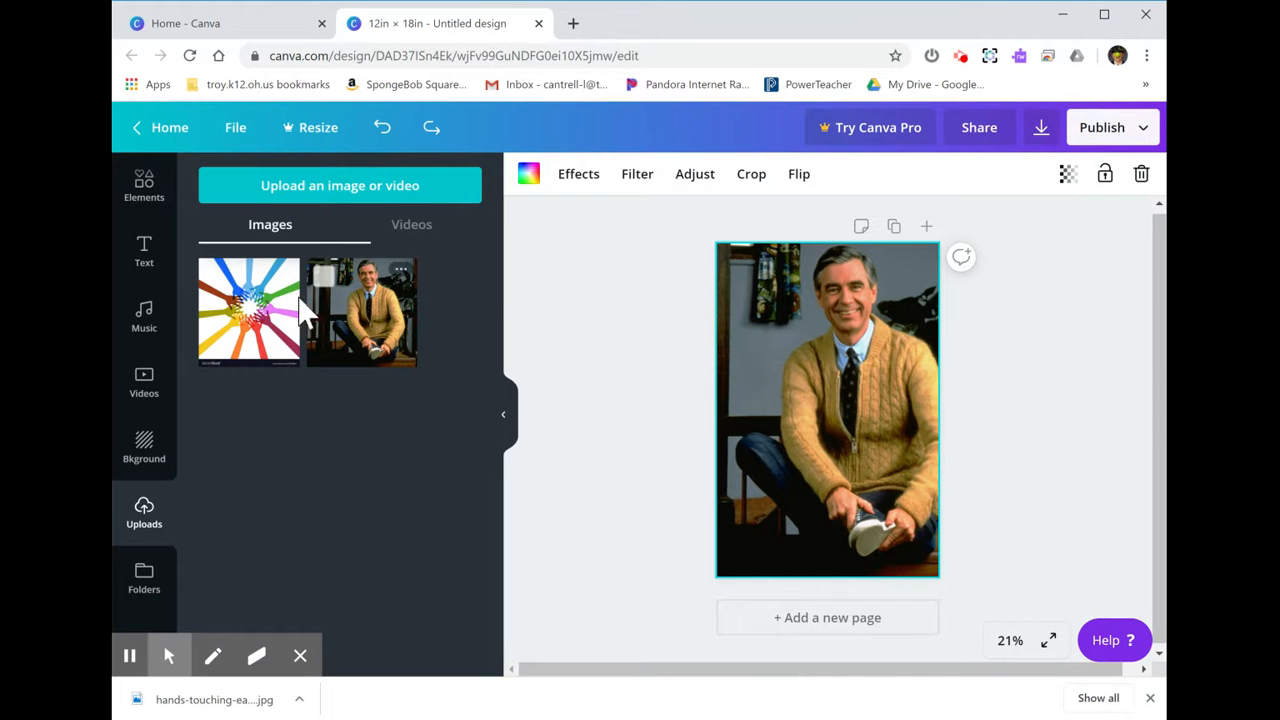
{"action": "left_click", "coordinate": [262, 307]}
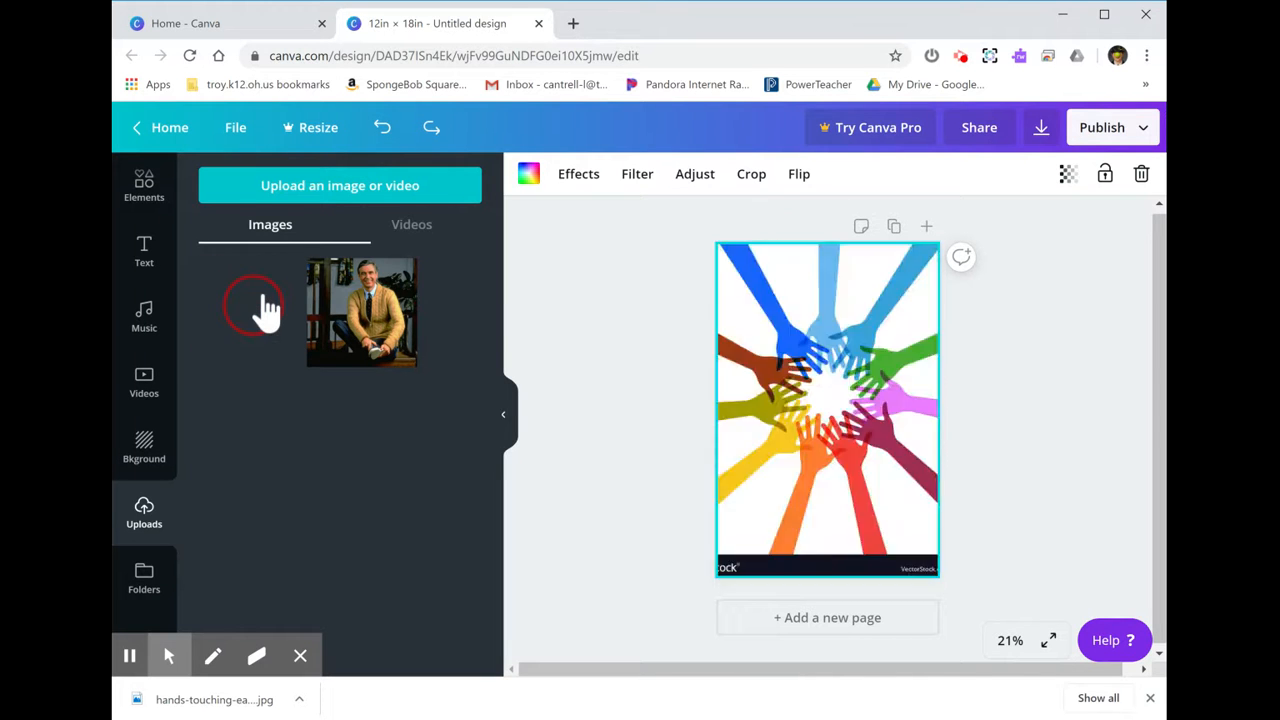
{"action": "key", "text": "ctrl+z"}
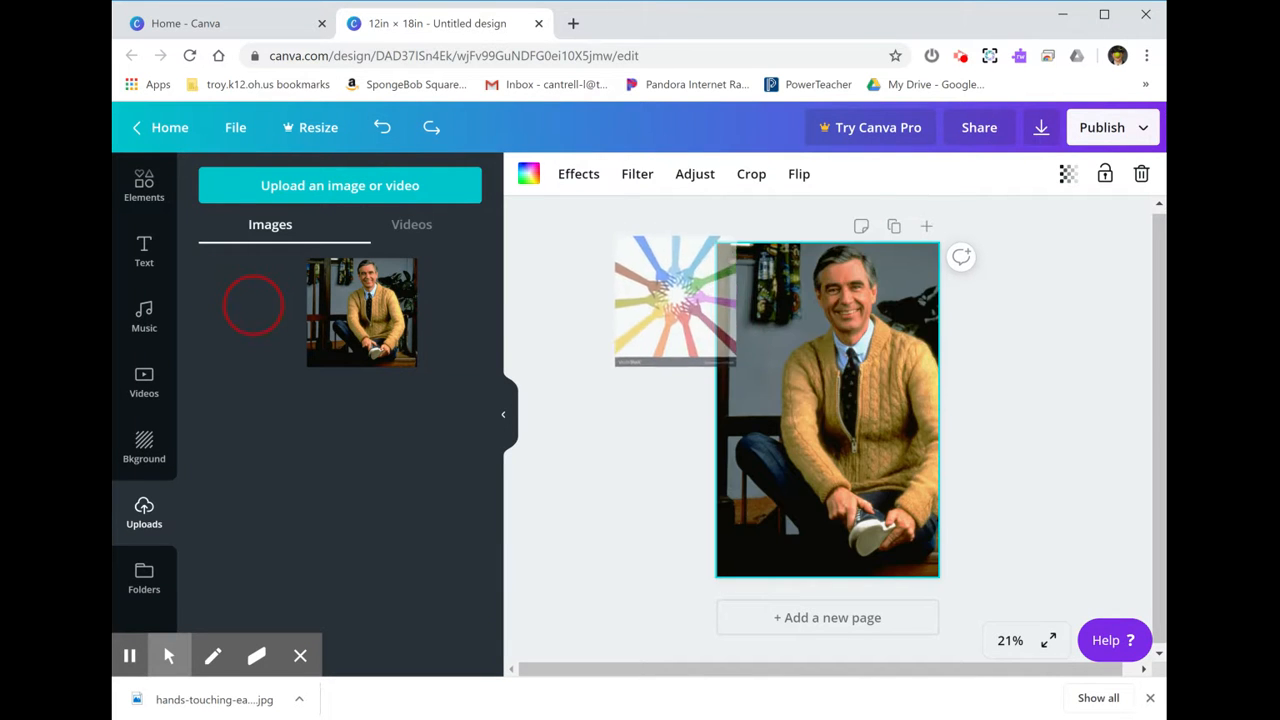
Add the hands image onto the page, enlarge it, and crop off its bottom watermark strip.
{"action": "left_click", "coordinate": [255, 318]}
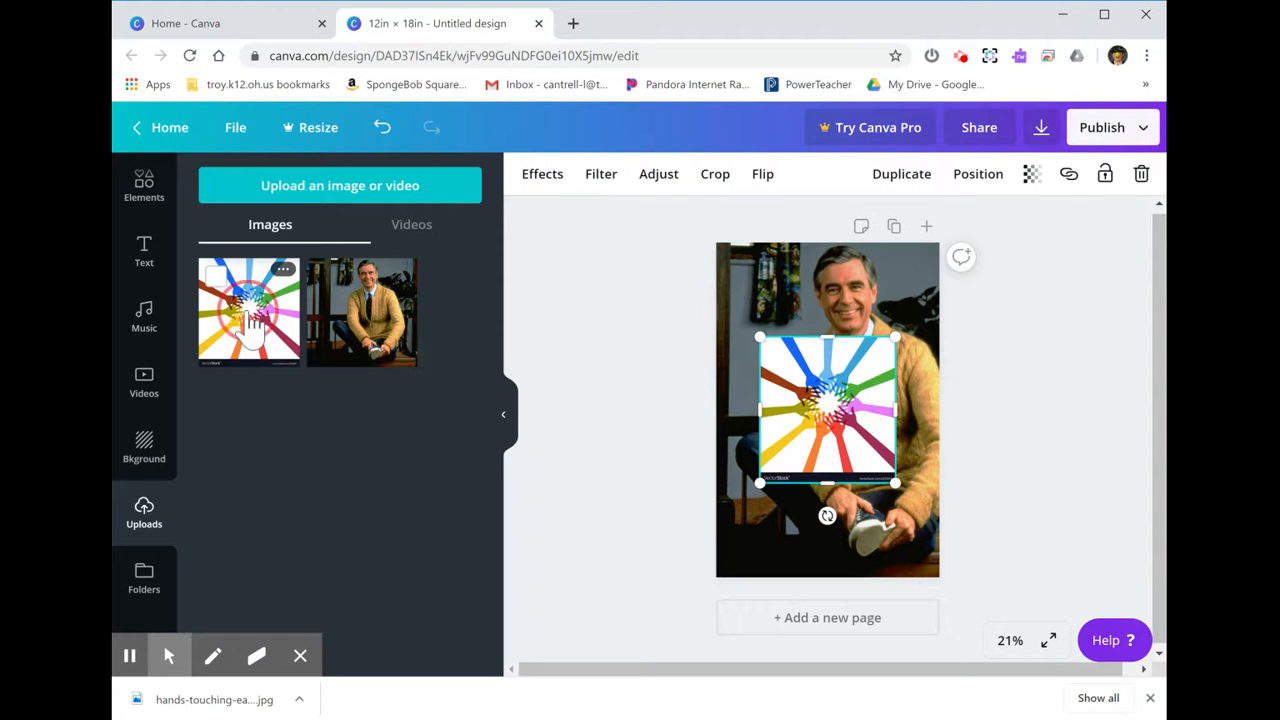
{"action": "left_click_drag", "start_coordinate": [893, 336], "coordinate": [971, 254]}
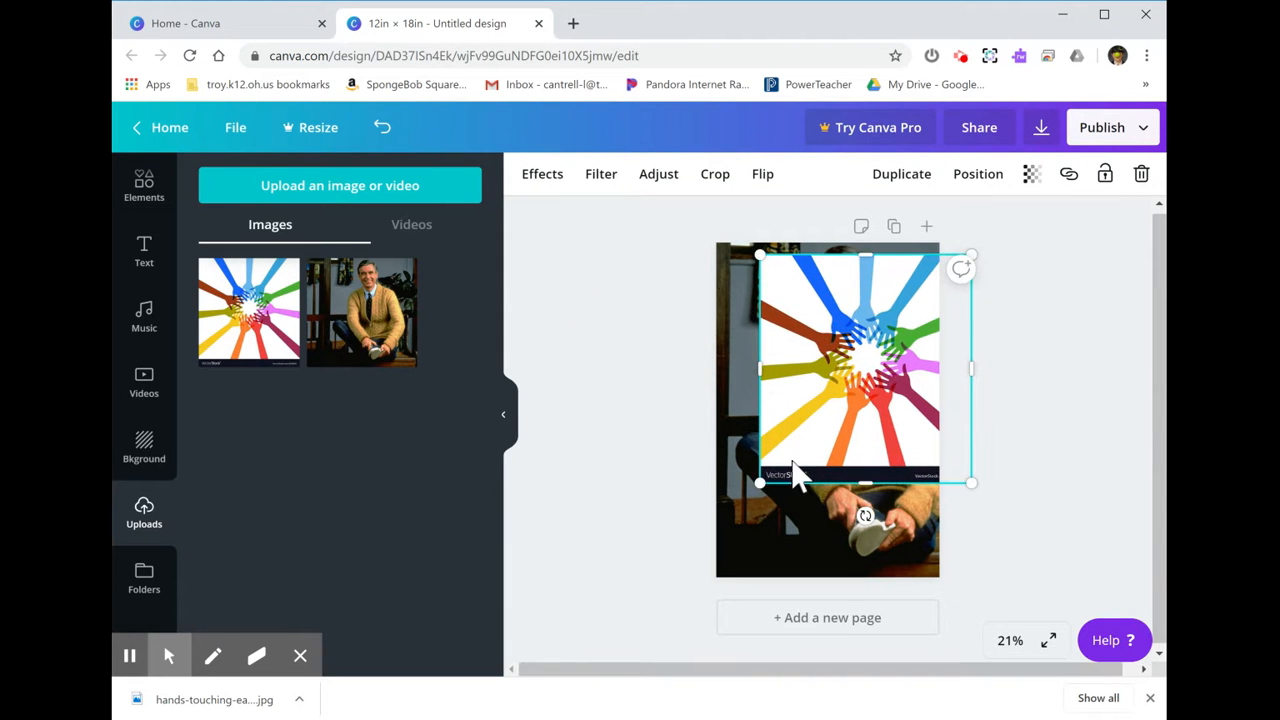
{"action": "left_click_drag", "start_coordinate": [760, 483], "coordinate": [705, 550]}
{"action": "left_click", "coordinate": [718, 183]}
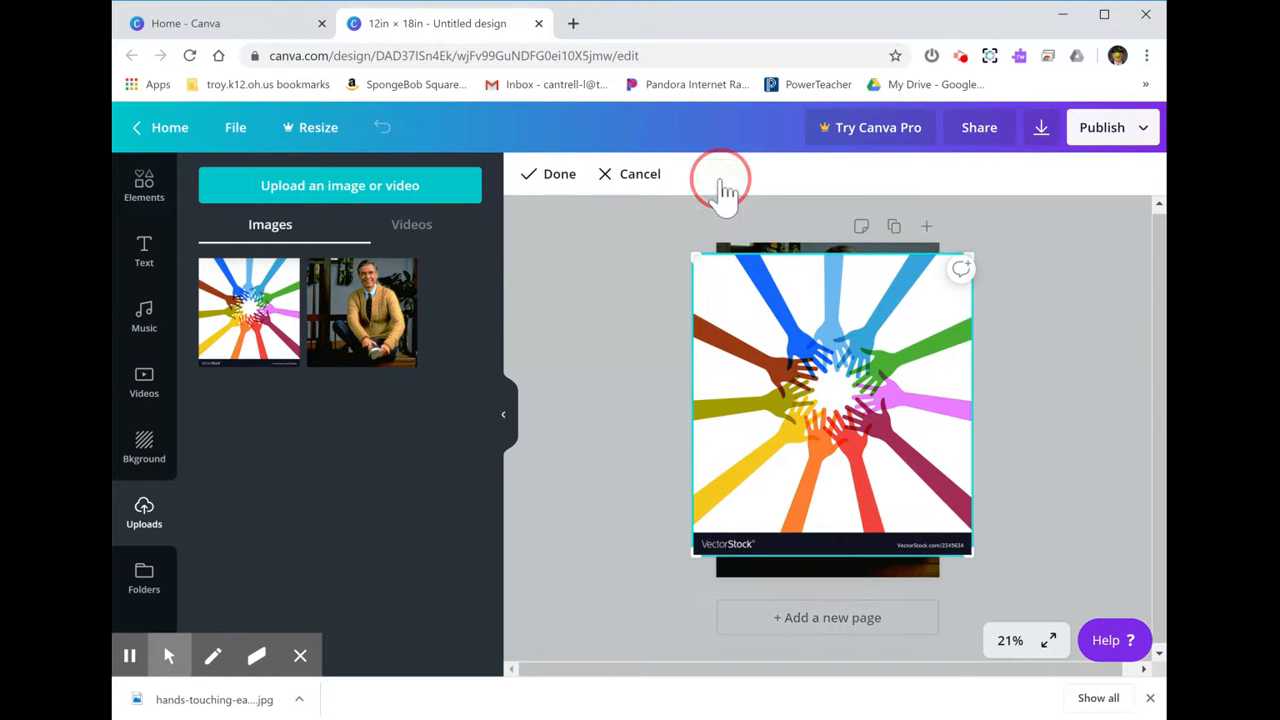
{"action": "left_click_drag", "start_coordinate": [972, 555], "coordinate": [974, 526]}
{"action": "key", "text": "Return"}
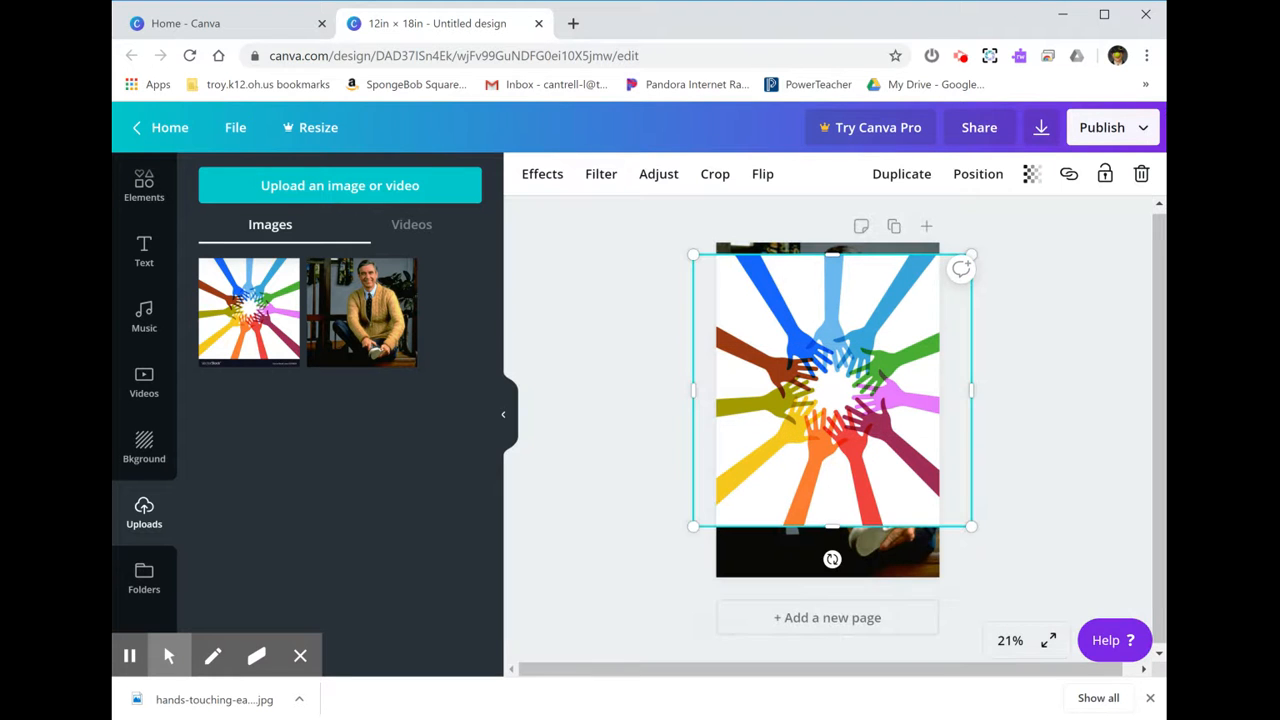
Resize and reposition the cropped hands image so it covers the whole page.
{"action": "left_click_drag", "start_coordinate": [974, 526], "coordinate": [1001, 614]}
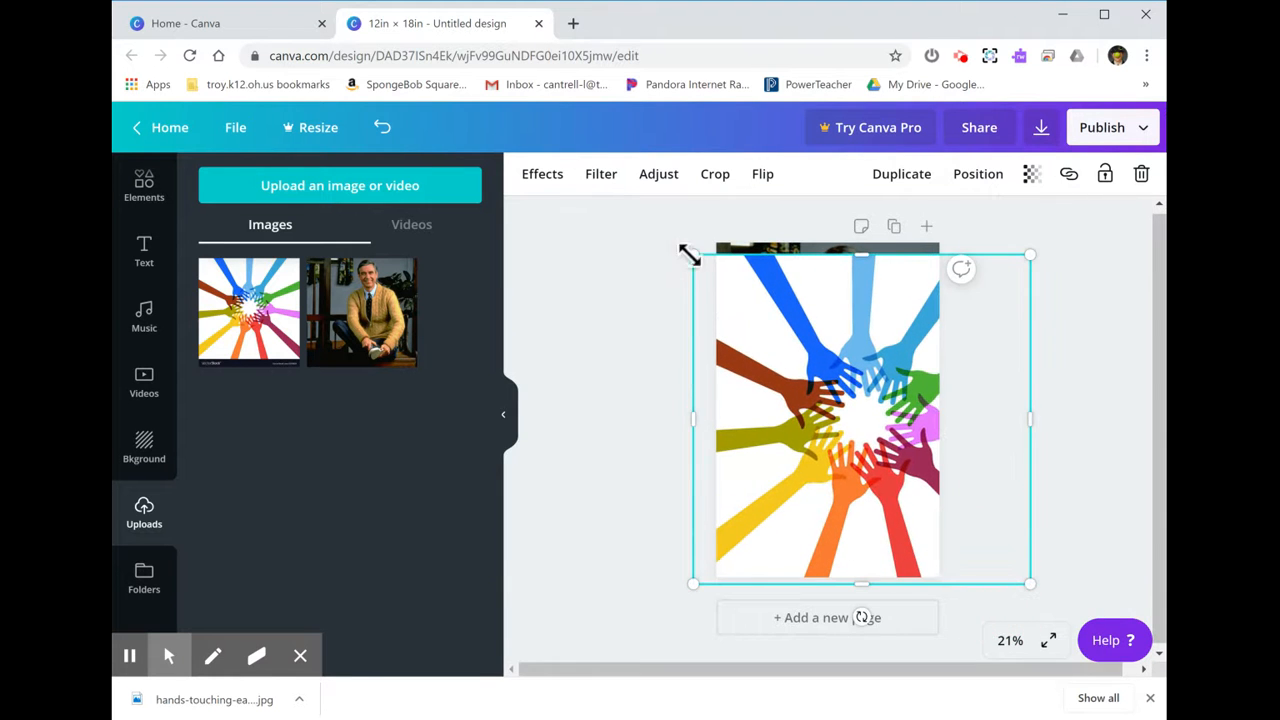
{"action": "left_click_drag", "start_coordinate": [693, 255], "coordinate": [670, 236]}
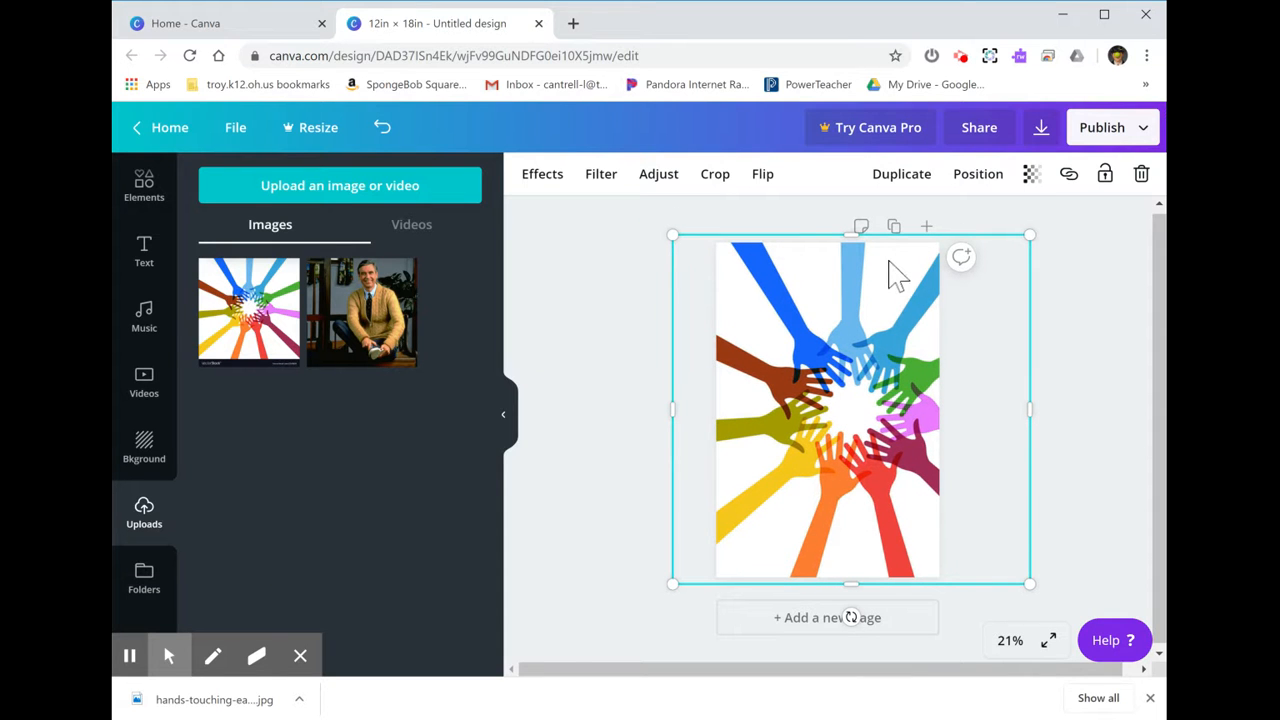
{"action": "mouse_move", "coordinate": [877, 418]}
{"action": "left_mouse_down"}
{"action": "mouse_move", "coordinate": [833, 424]}
{"action": "mouse_move", "coordinate": [852, 418]}
{"action": "left_mouse_up"}
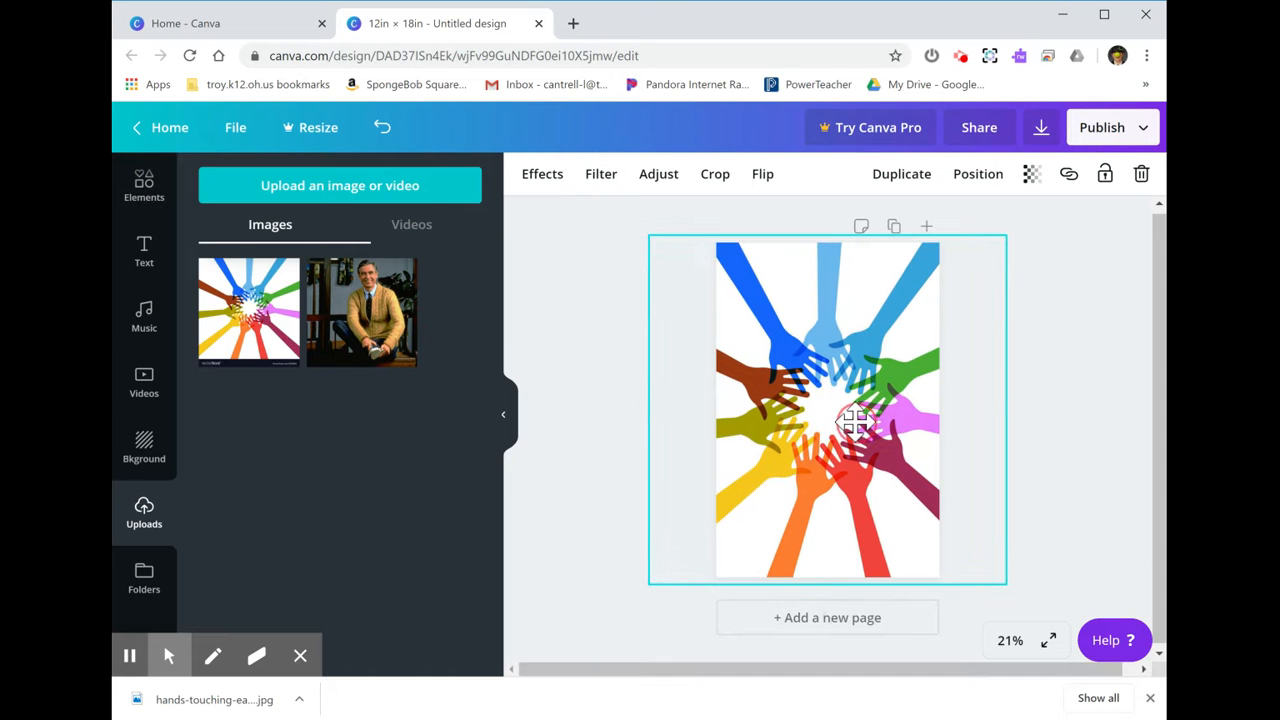
{"action": "left_click", "coordinate": [1084, 410]}
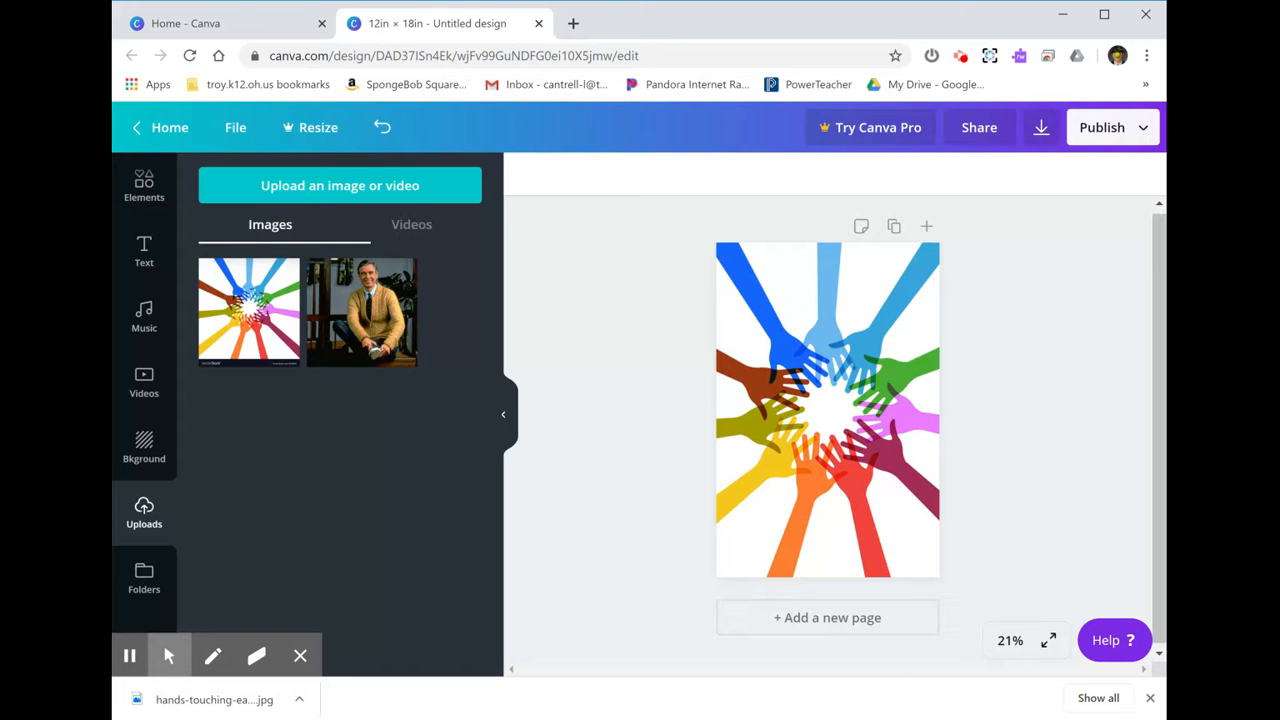
{"action": "left_click", "coordinate": [143, 462]}
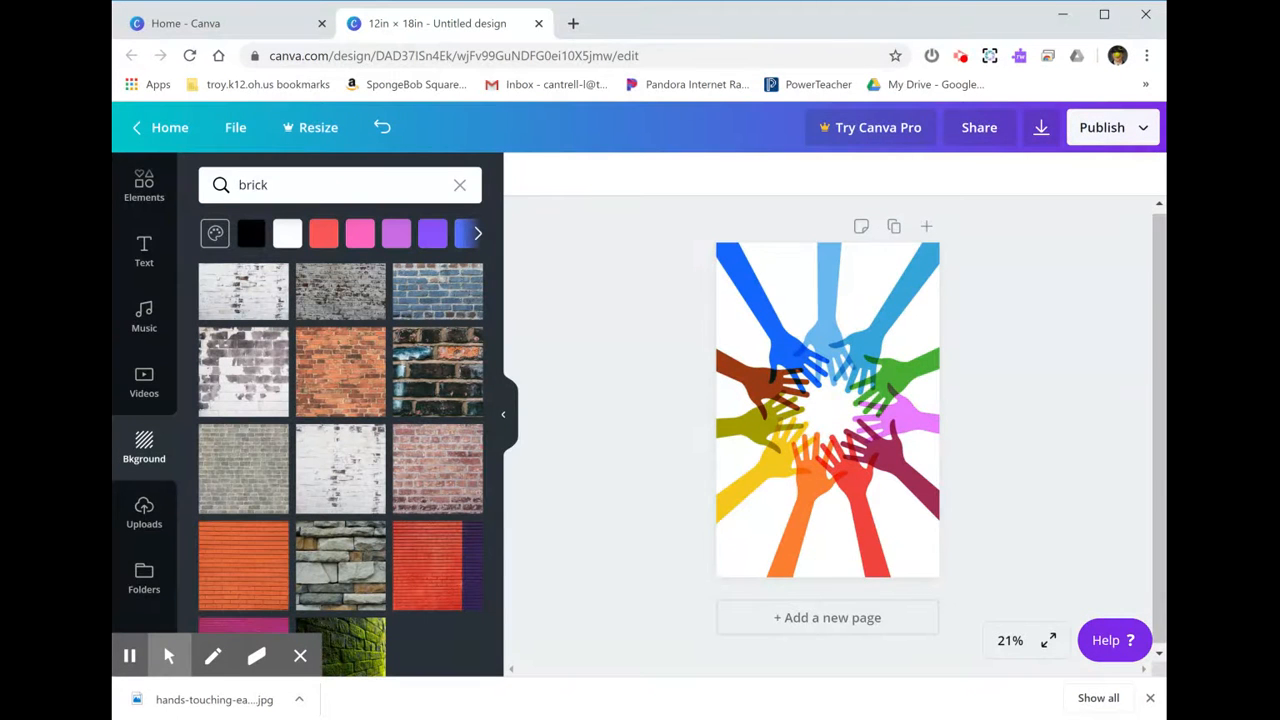
{"action": "left_click", "coordinate": [143, 508]}
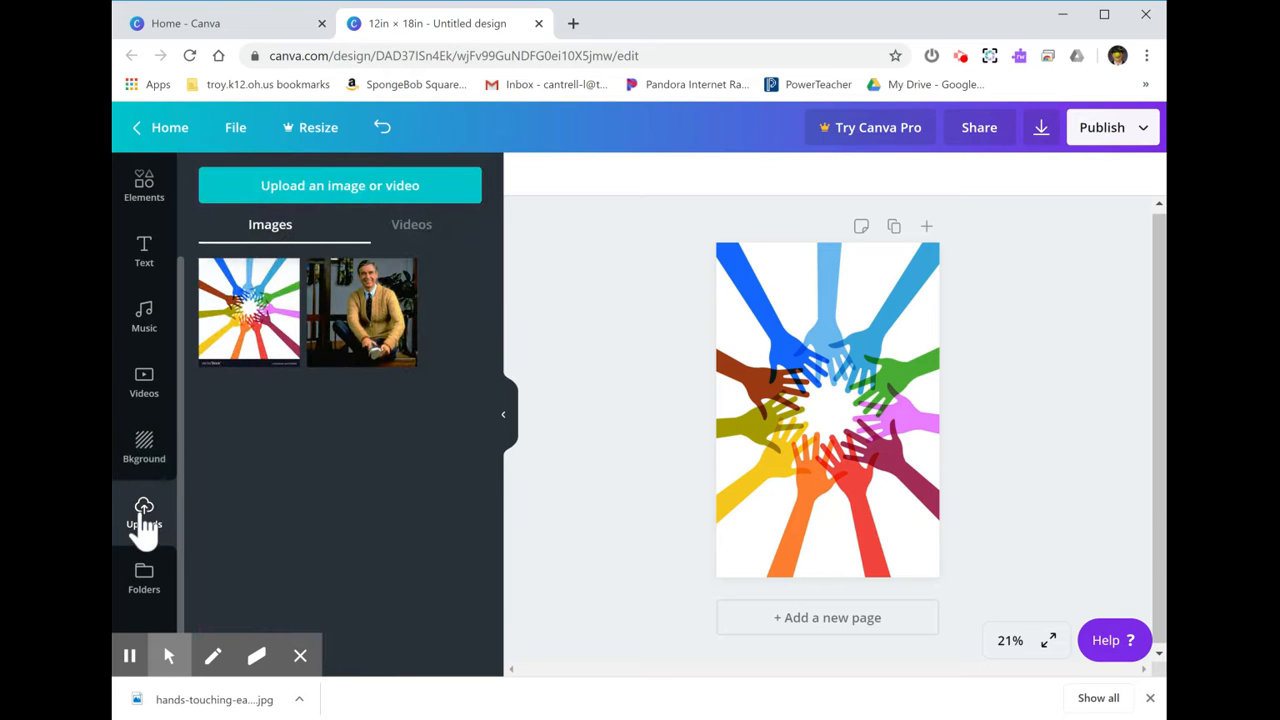